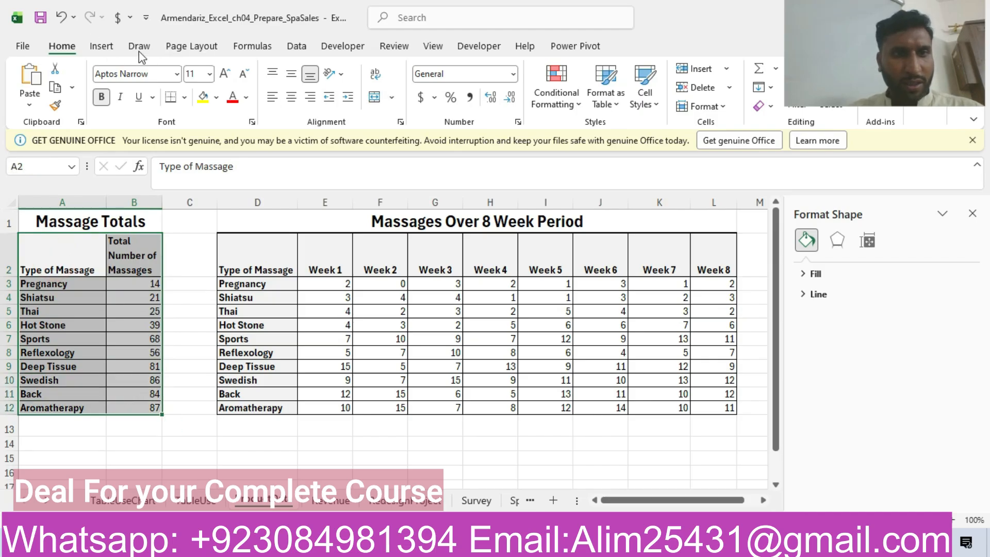
Step: Insert a clustered column chart from range A2:B12 and copy the sheet name TotalMassagesChart from the Word instructions
left_click(103, 51)
left_click(411, 102)
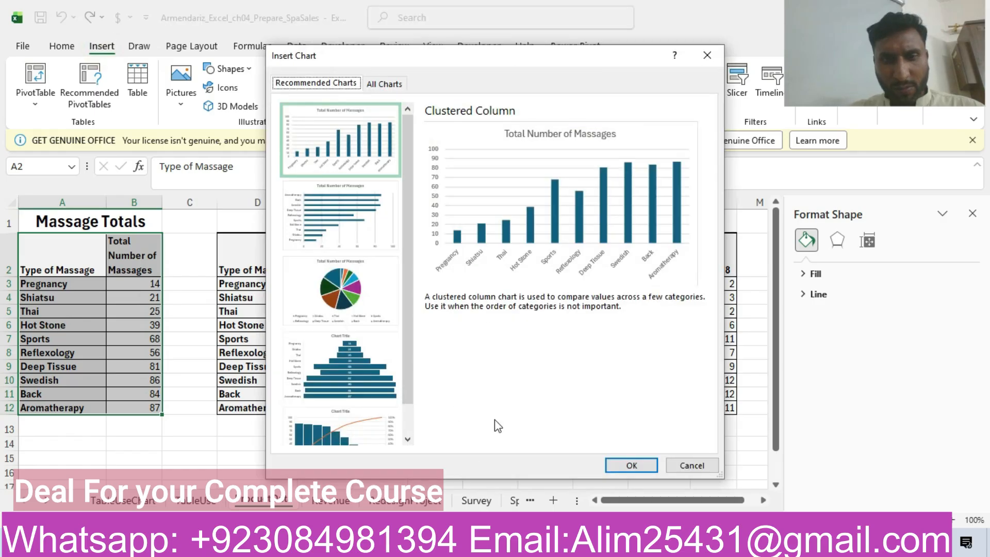
left_click(410, 542)
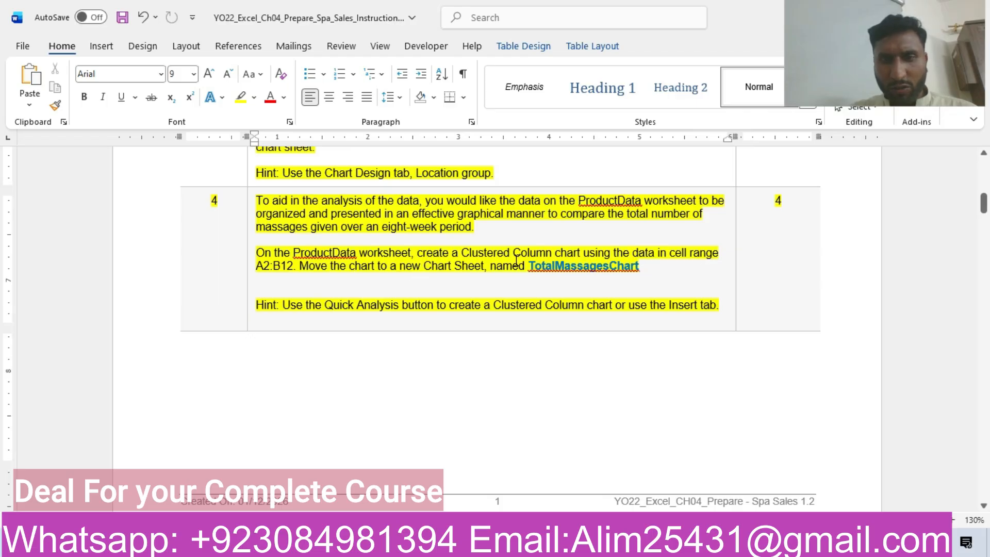
left_click_drag(532, 266, 633, 280)
key("ctrl+c")
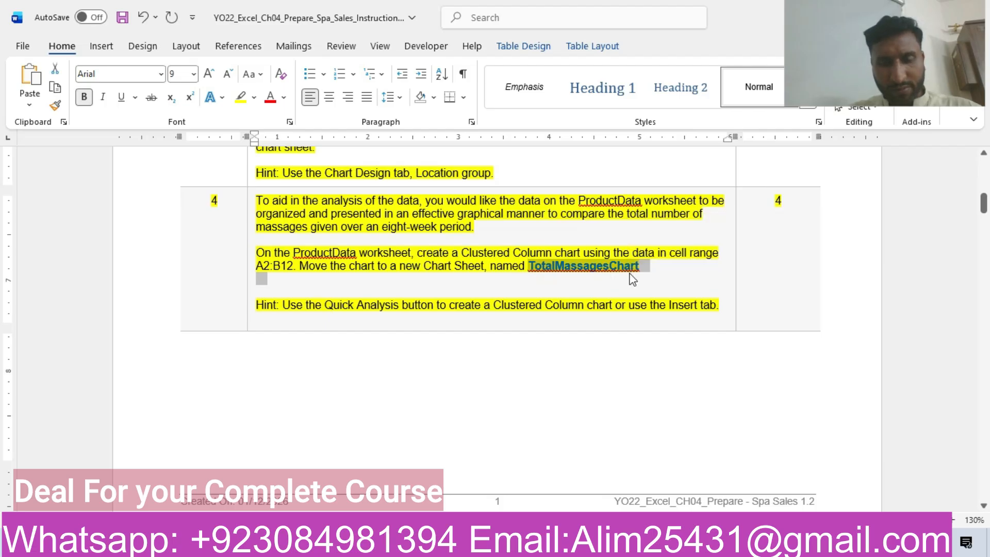
key("alt+Tab")
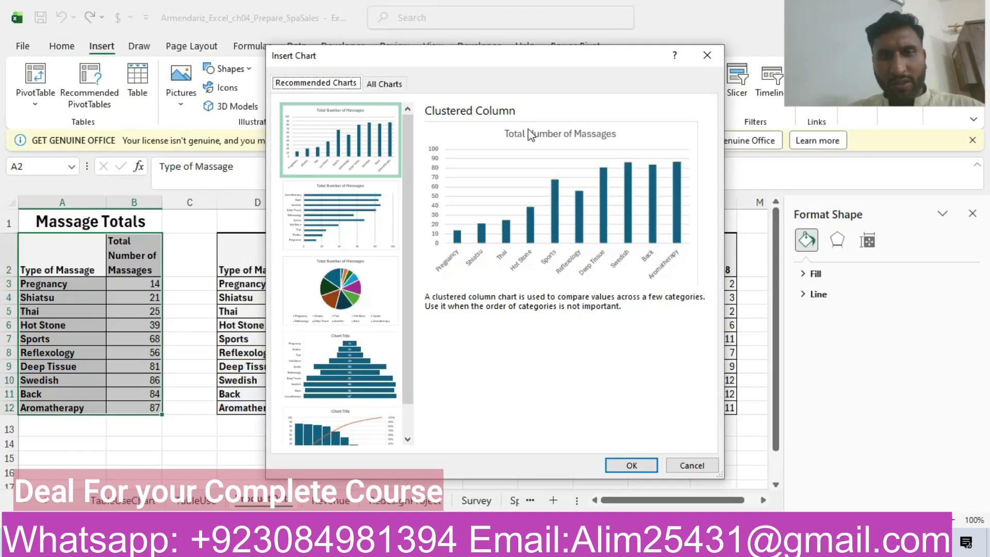
left_click(631, 465)
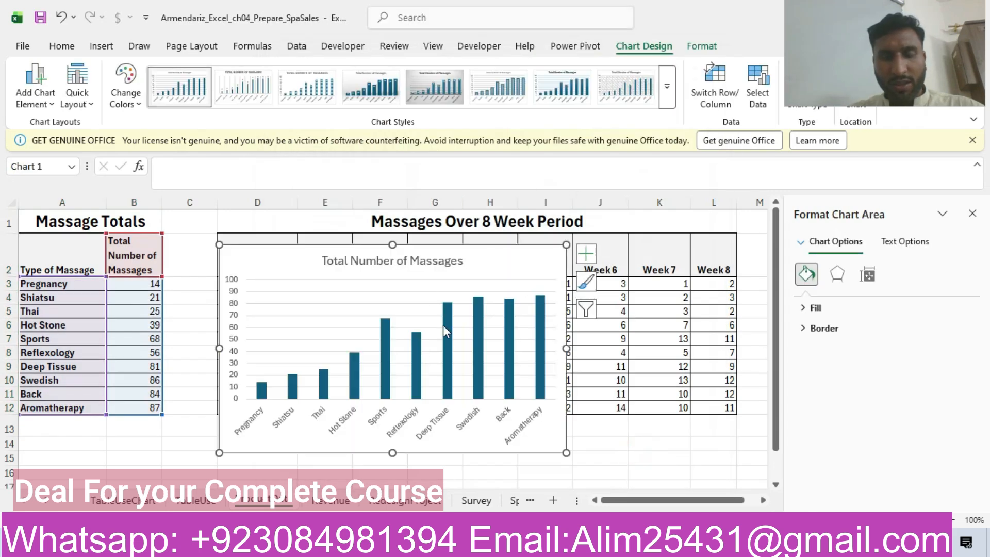
Step: Move the clustered column chart to a new chart sheet named TotalMassagesChart
left_click_drag(827, 68, 848, 289)
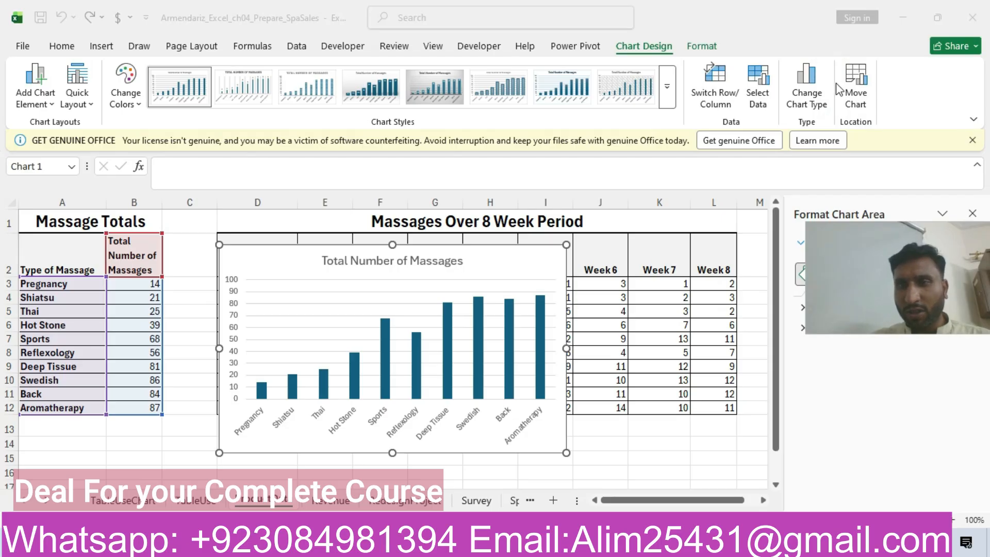
left_click(856, 86)
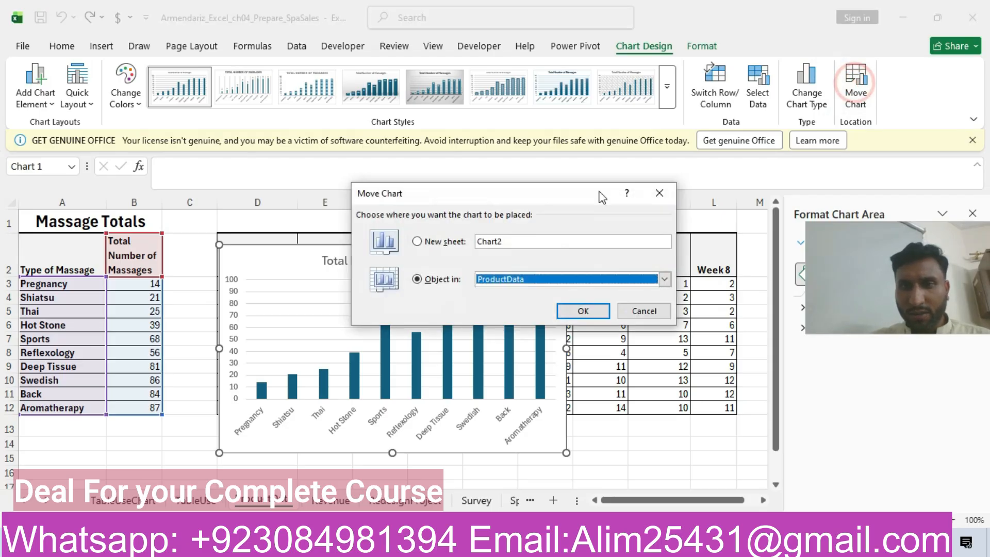
left_click(417, 241)
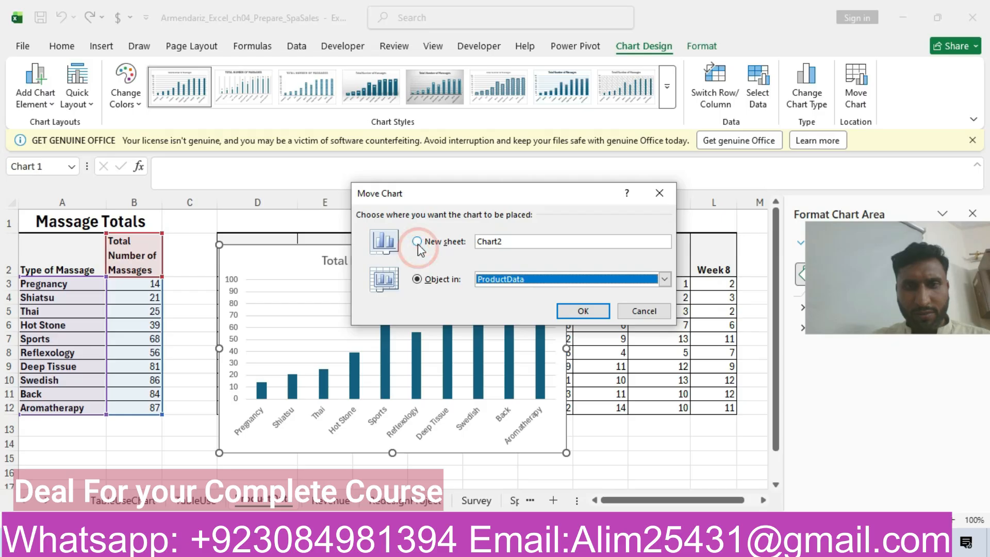
left_click(511, 241)
key("BackSpace")
key("BackSpace")
key("BackSpace")
key("BackSpace")
key("BackSpace")
key("BackSpace")
key("ctrl+v")
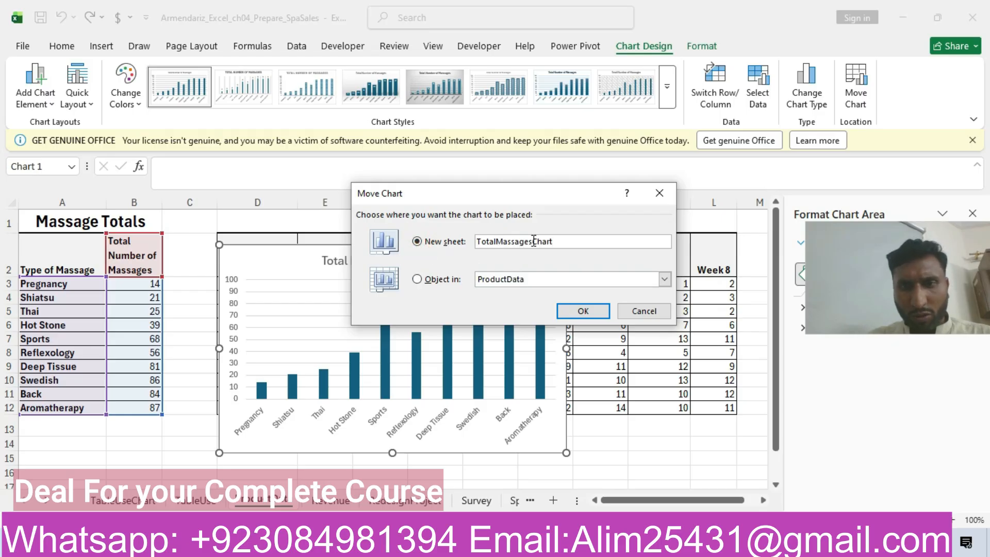
left_click(582, 310)
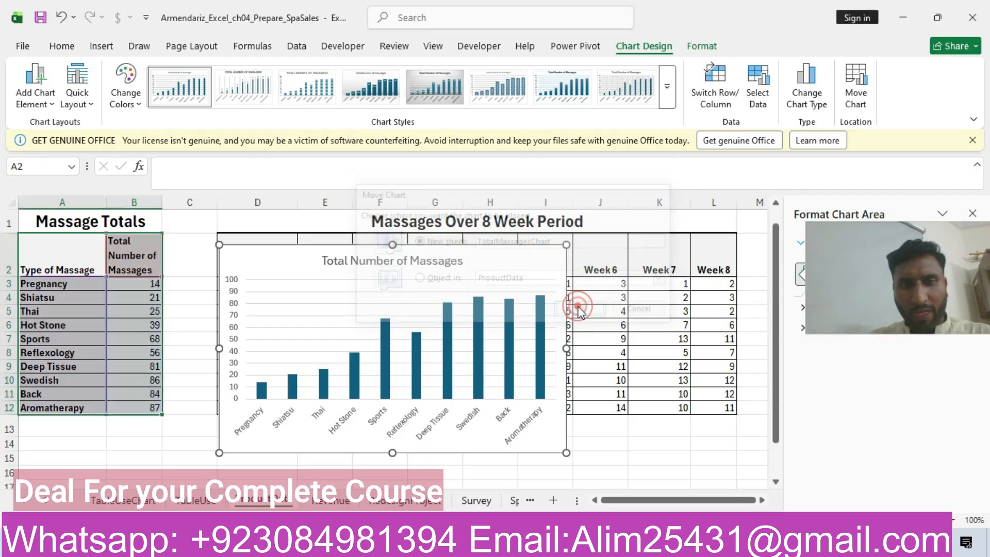
left_click_drag(936, 252, 920, 27)
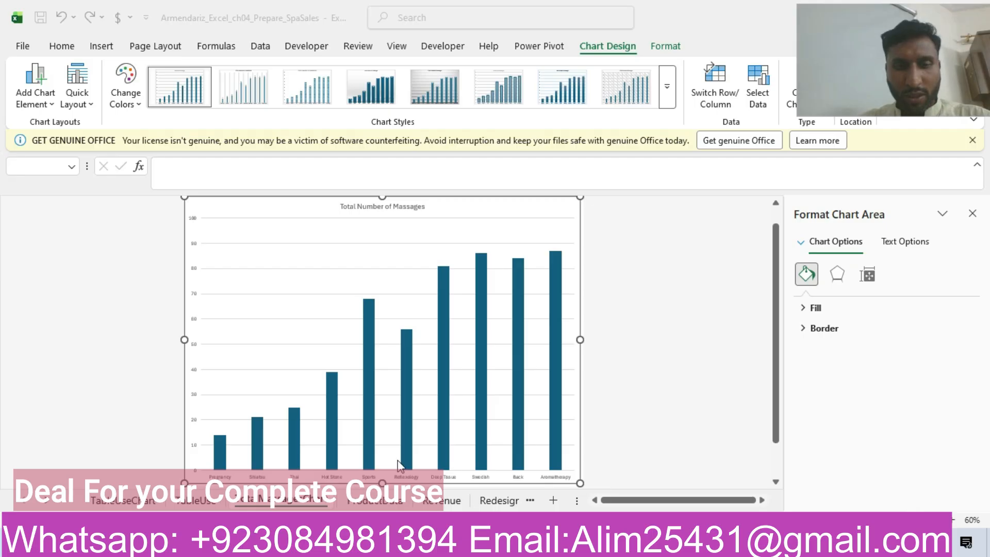
Step: Switch to the Word instructions and highlight the entire step 5 row in yellow
key("alt+Tab")
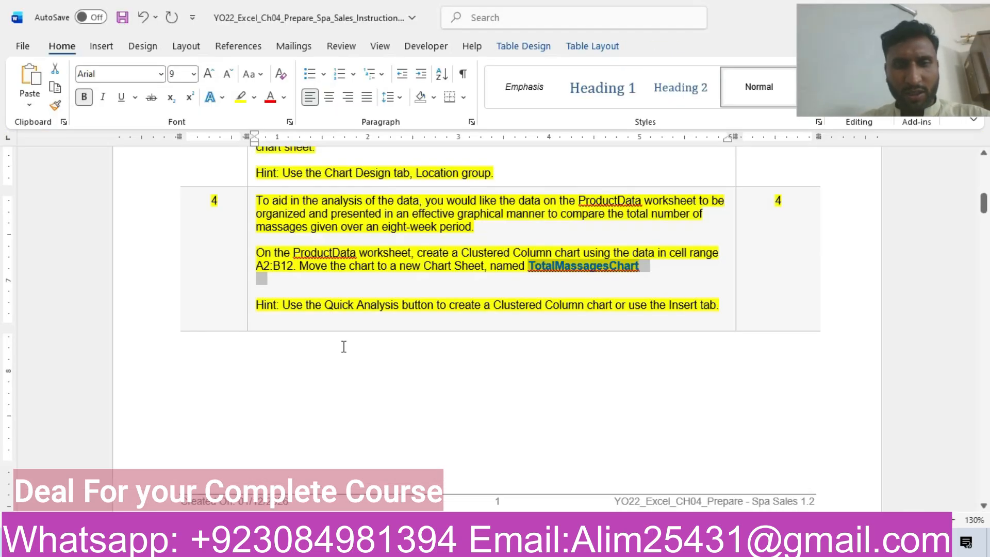
left_click_drag(984, 209, 984, 236)
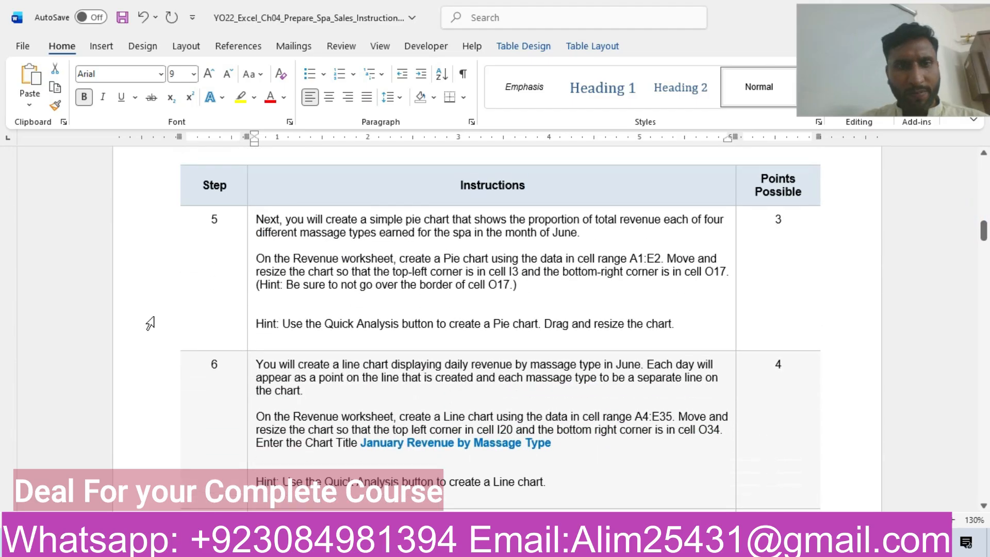
left_click(154, 249)
left_click(218, 223)
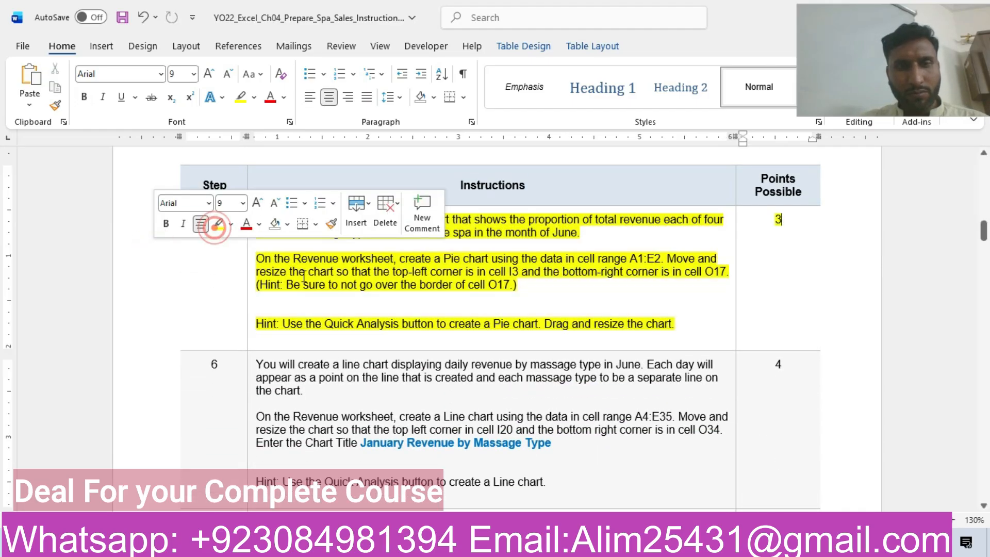
left_click(305, 272)
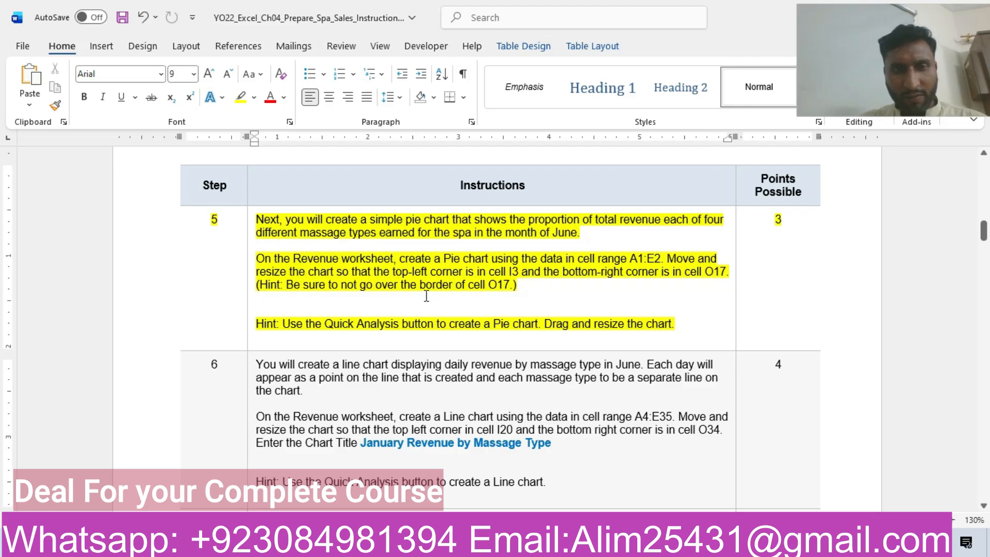
Step: Open the Revenue worksheet in Excel and check the pie chart's data range in the Word instructions
left_click(351, 543)
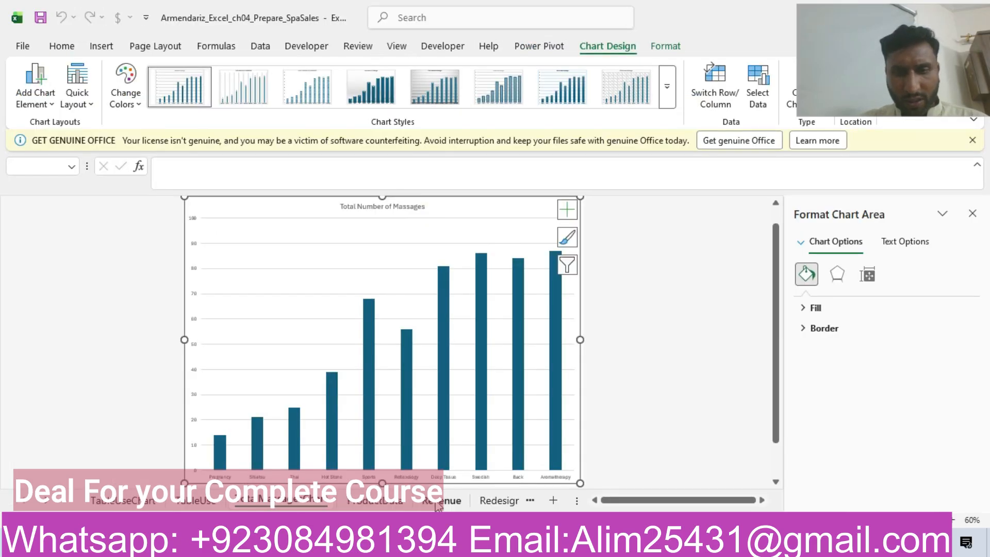
left_click(441, 500)
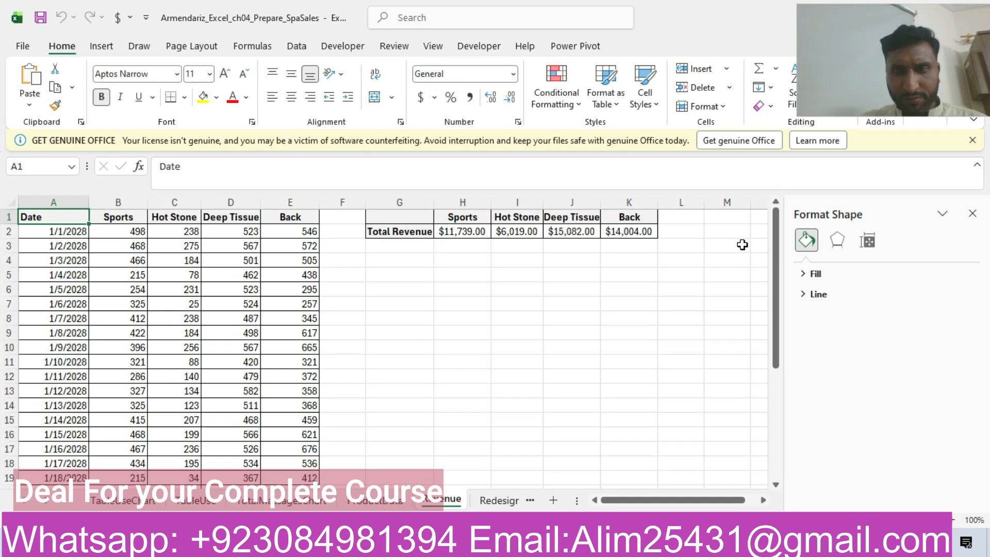
left_click(776, 257)
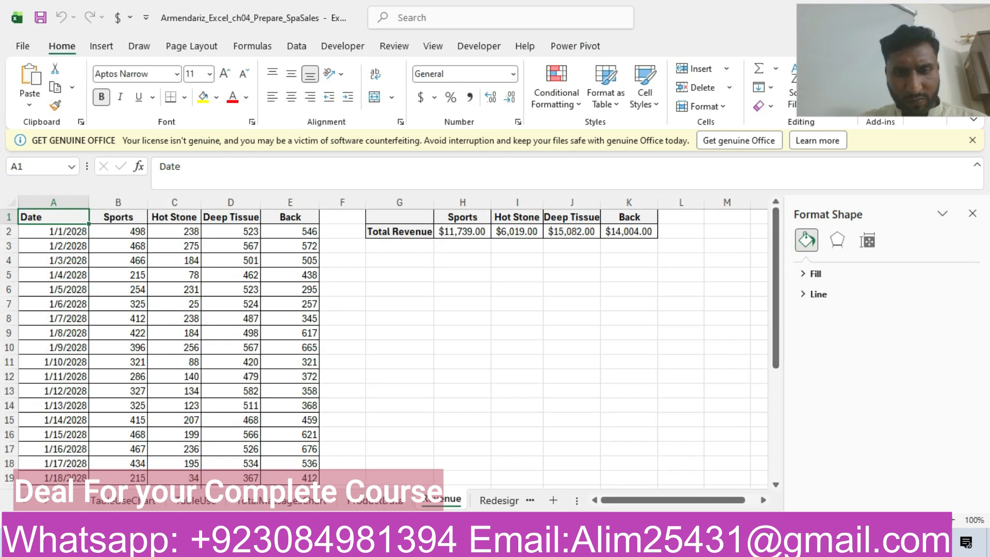
key("alt+Tab")
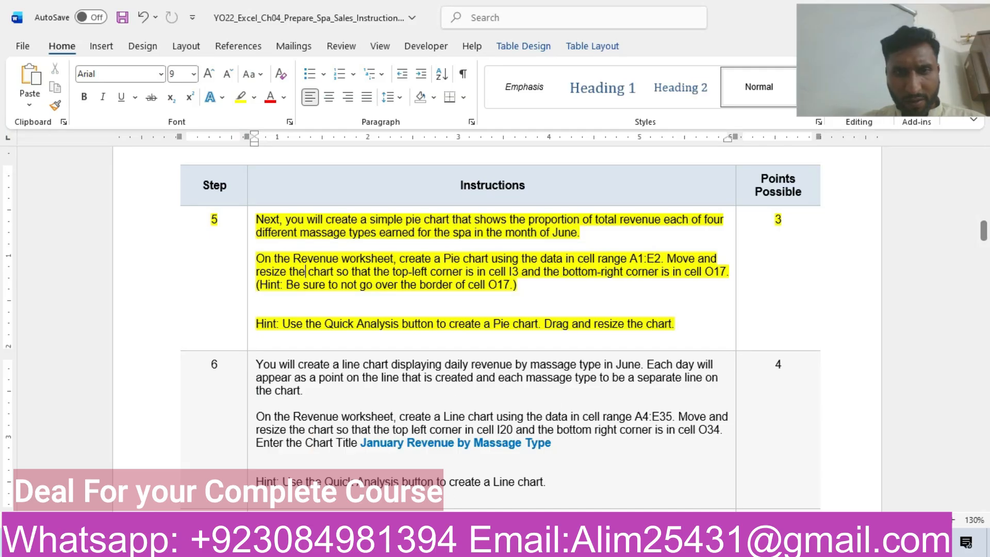
left_click(426, 542)
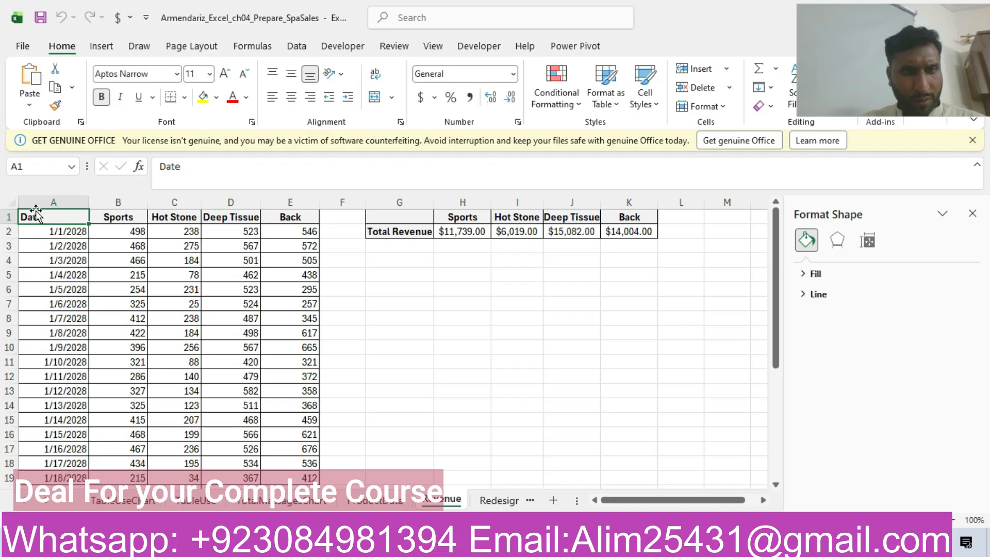
Step: Insert a pie chart from range A1:E2 on the Revenue worksheet, checking the required chart type in the Word instructions
left_click_drag(52, 219, 291, 227)
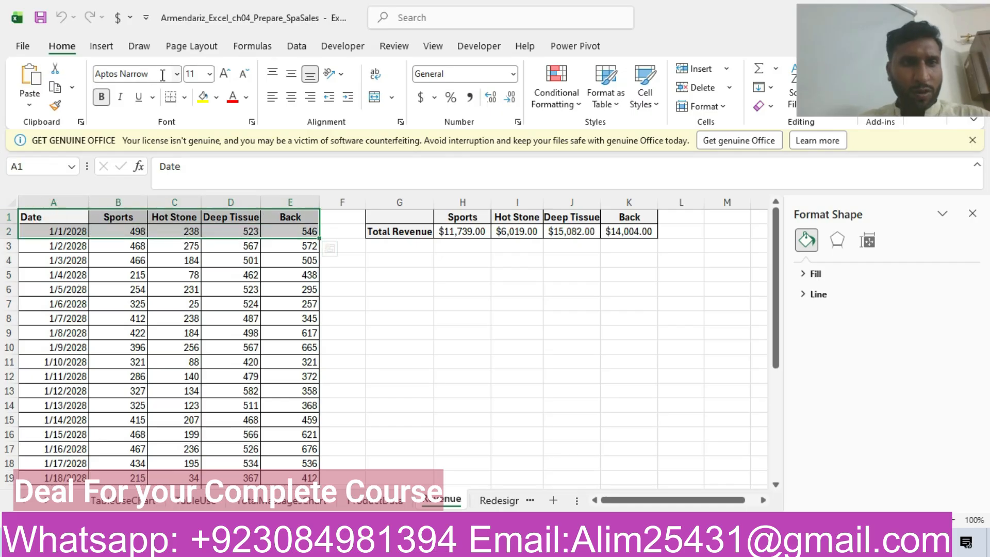
left_click(109, 46)
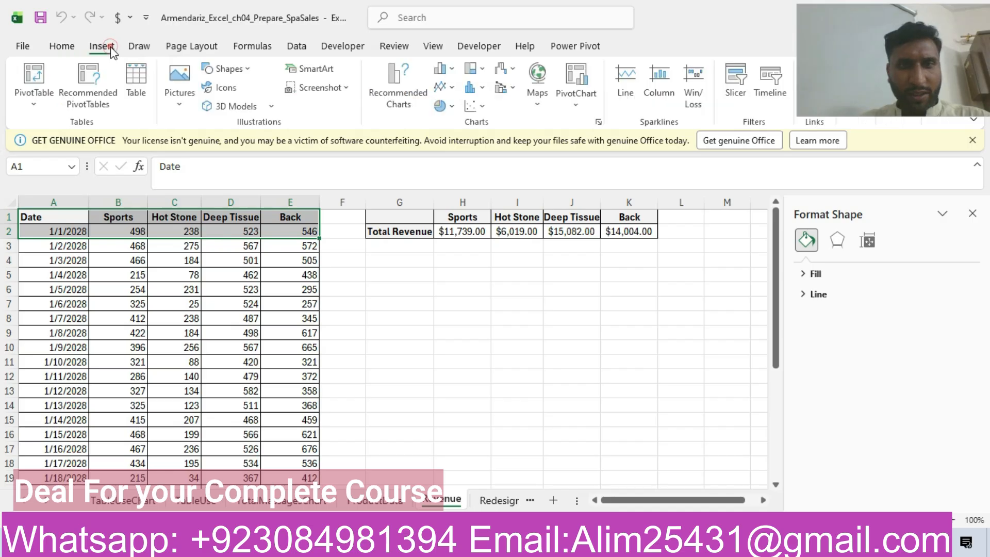
left_click(392, 82)
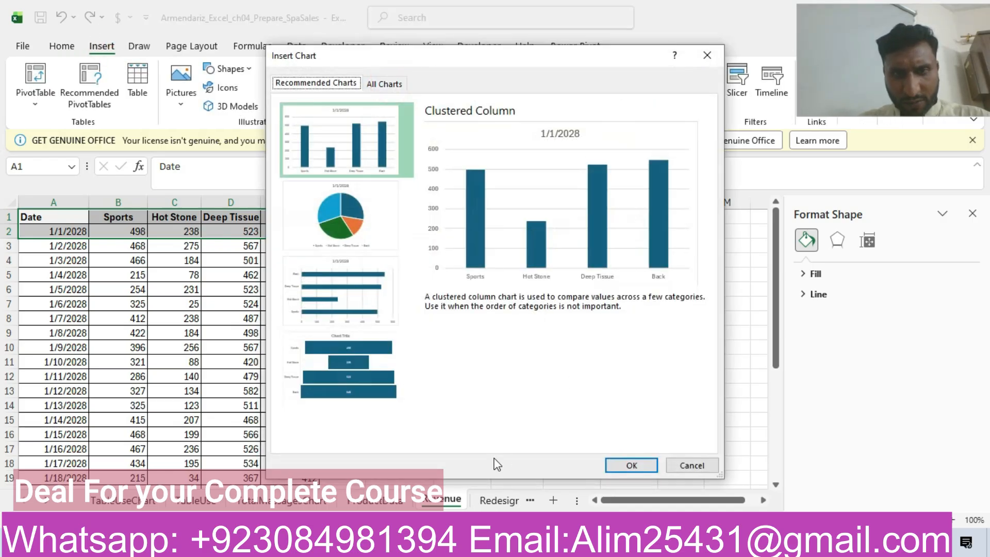
left_click(444, 542)
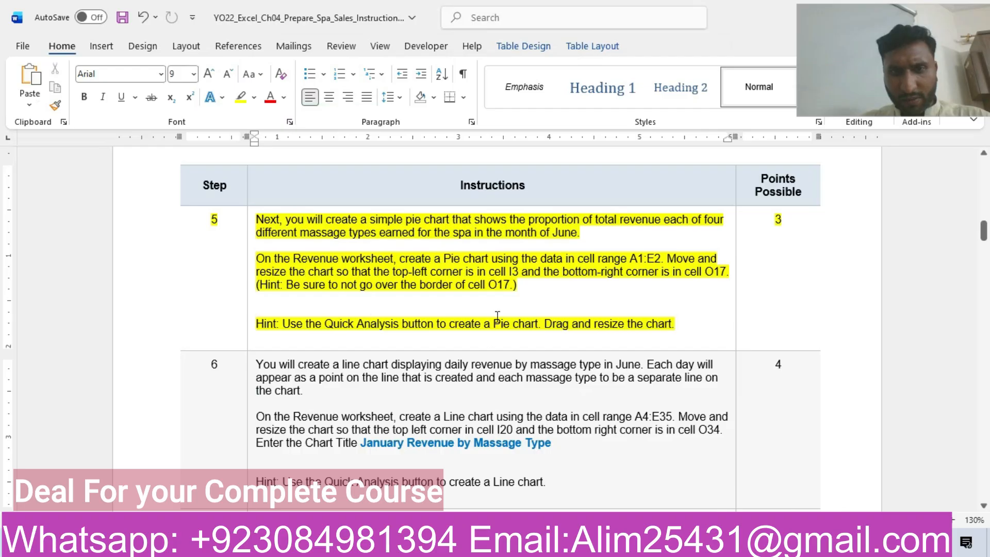
key("alt+Tab")
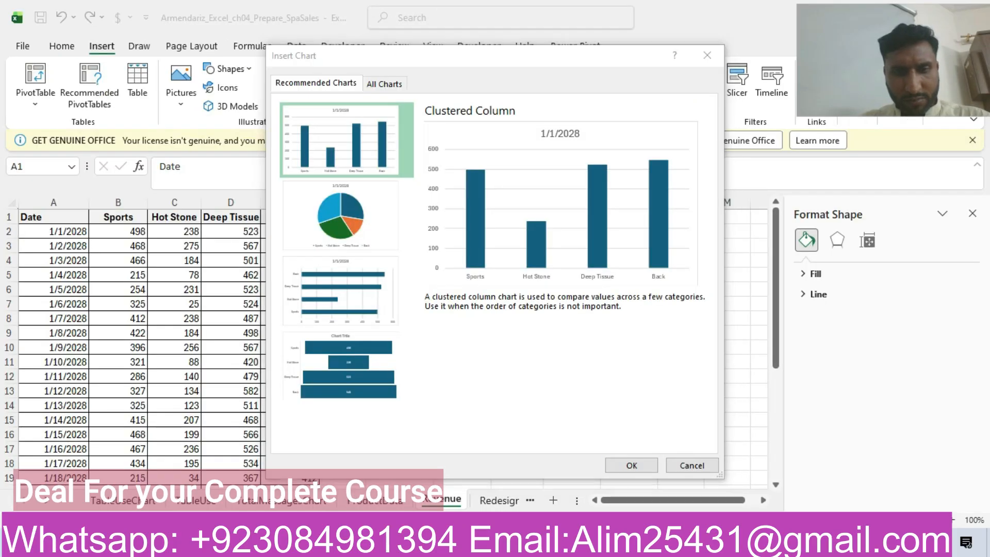
left_click(350, 201)
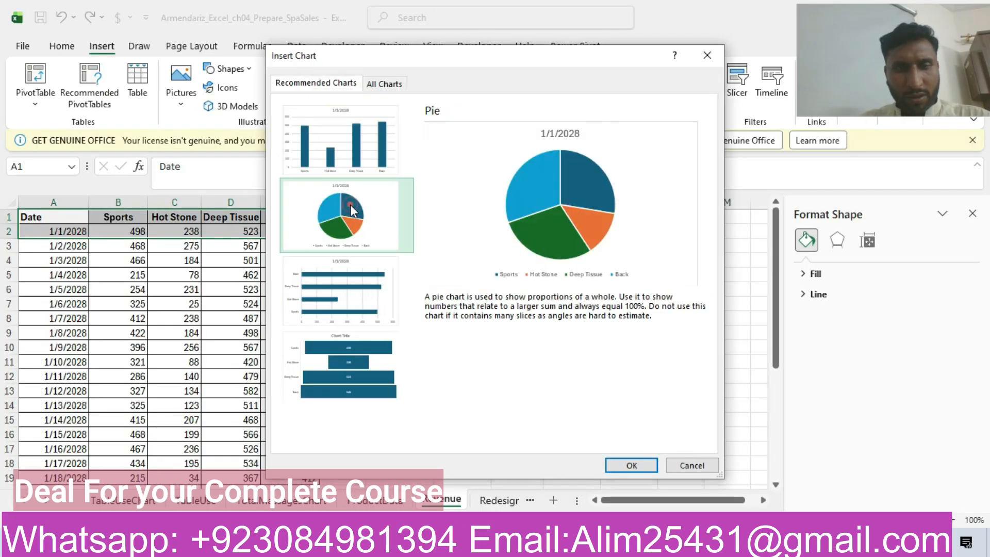
left_click(633, 466)
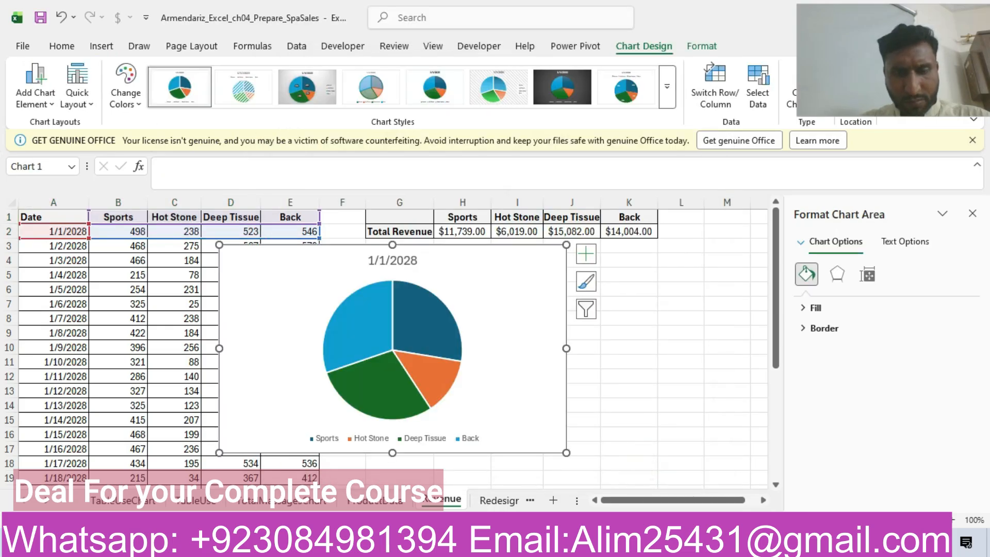
Step: Check the placement instructions in Word and move the pie chart so its upper-left corner lies in cell I4
left_click(438, 544)
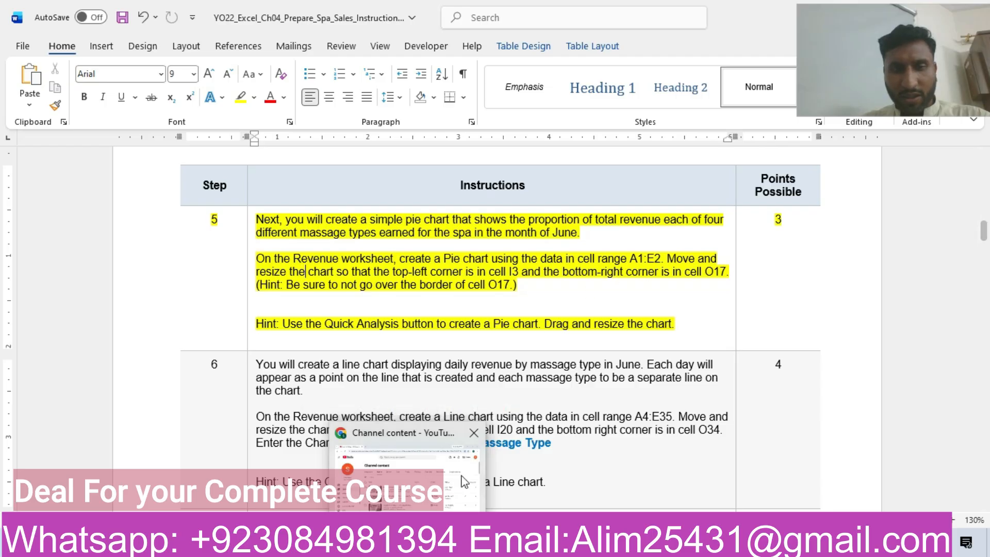
mouse_move(338, 544)
left_click(320, 493)
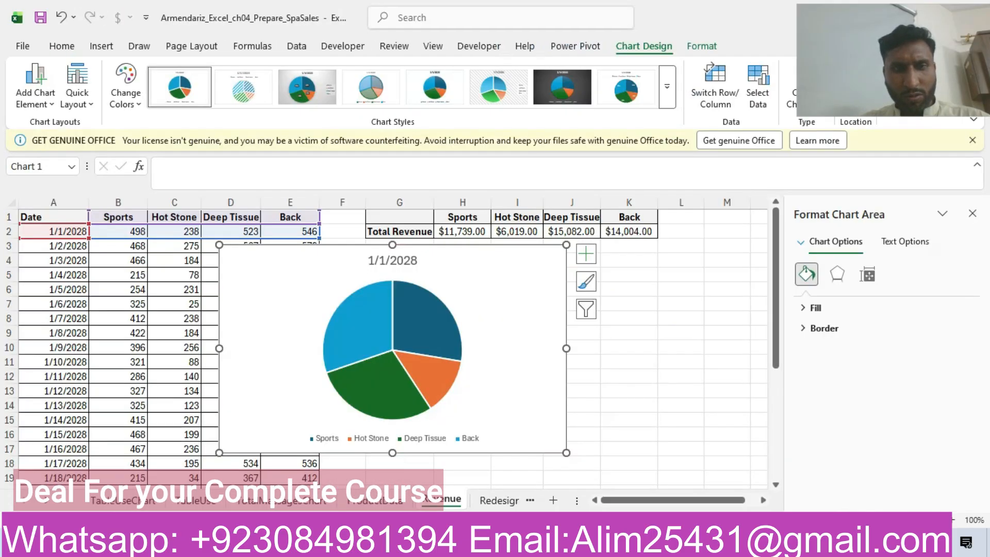
left_click_drag(315, 269, 599, 283)
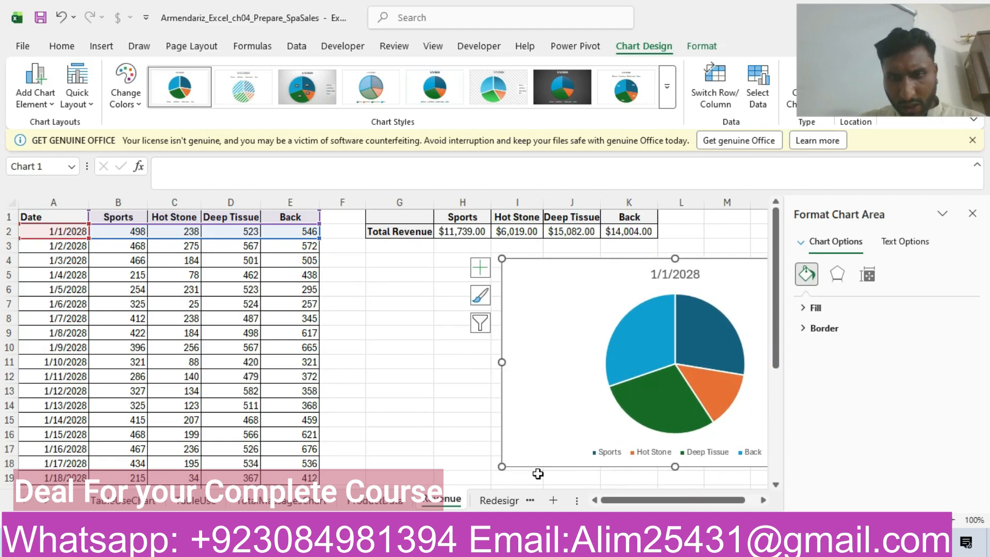
Step: Resize the pie chart so its lower-right corner lies inside cell O17
left_click_drag(618, 500, 727, 503)
left_click(775, 486)
left_click(775, 486)
left_click(776, 486)
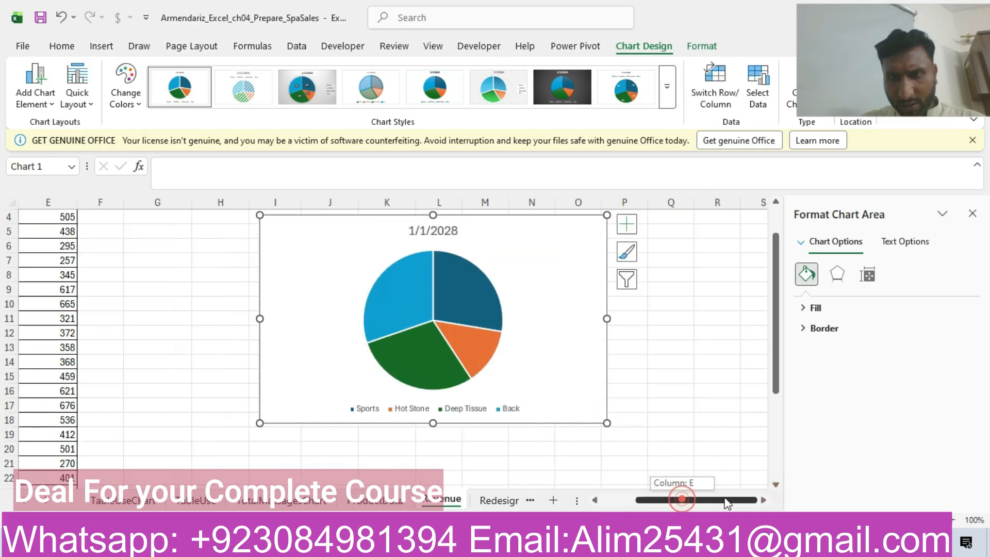
left_click_drag(607, 423, 585, 417)
left_click(593, 416)
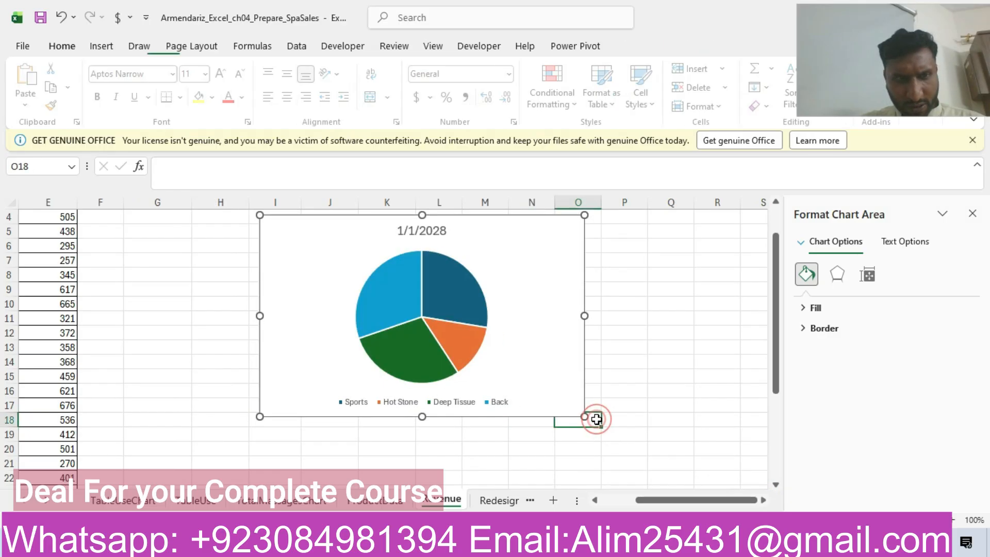
left_click(552, 392)
left_click_drag(583, 414, 590, 407)
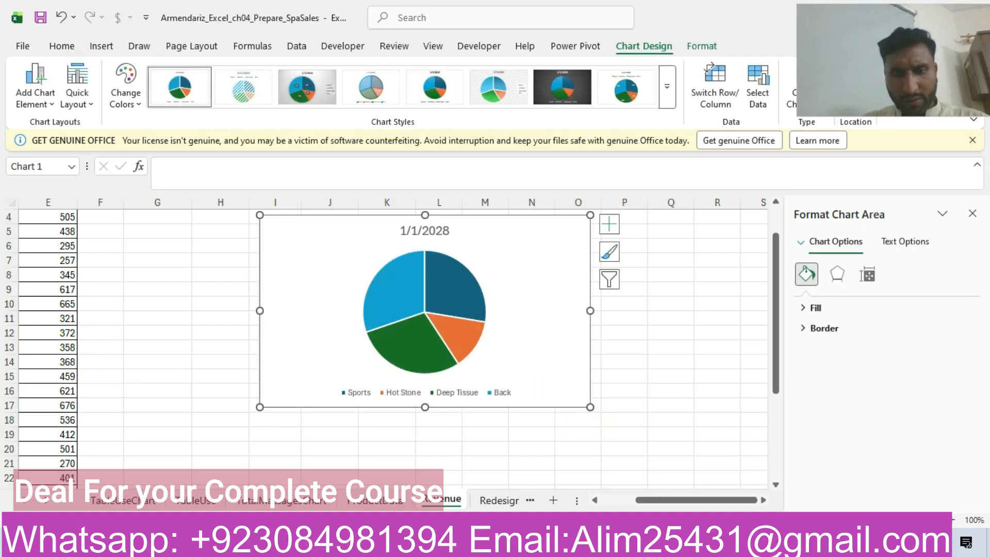
Step: Compare the pie chart requirements in the Word instructions with the data in the first rows of Excel's Revenue worksheet
key("alt+Tab")
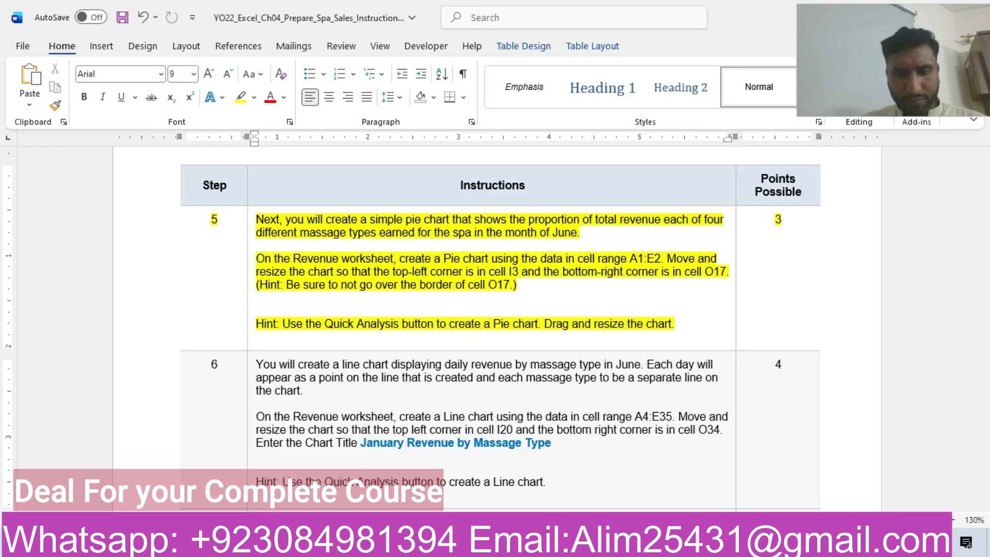
left_click(421, 542)
left_click(436, 542)
left_click_drag(665, 498, 633, 498)
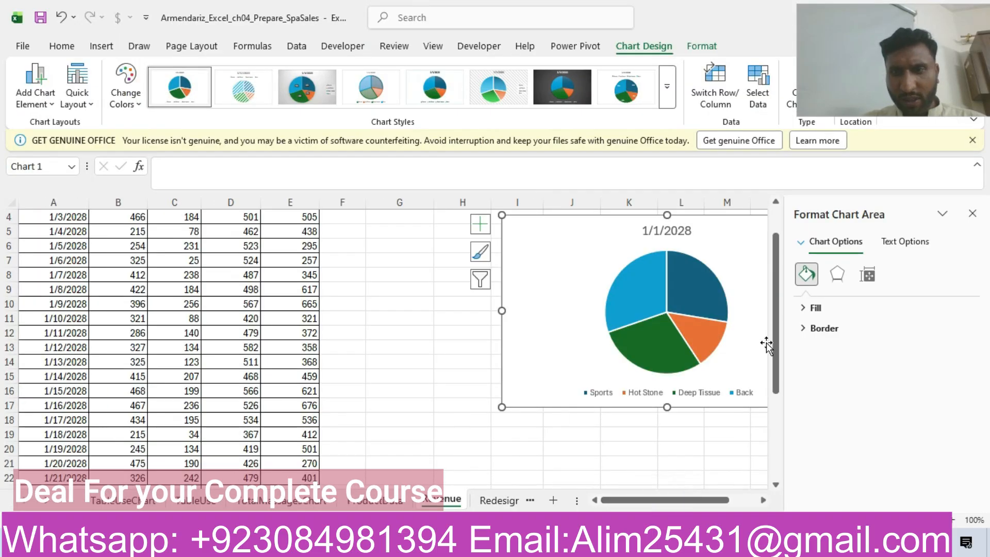
scroll(767, 343, "up", 1)
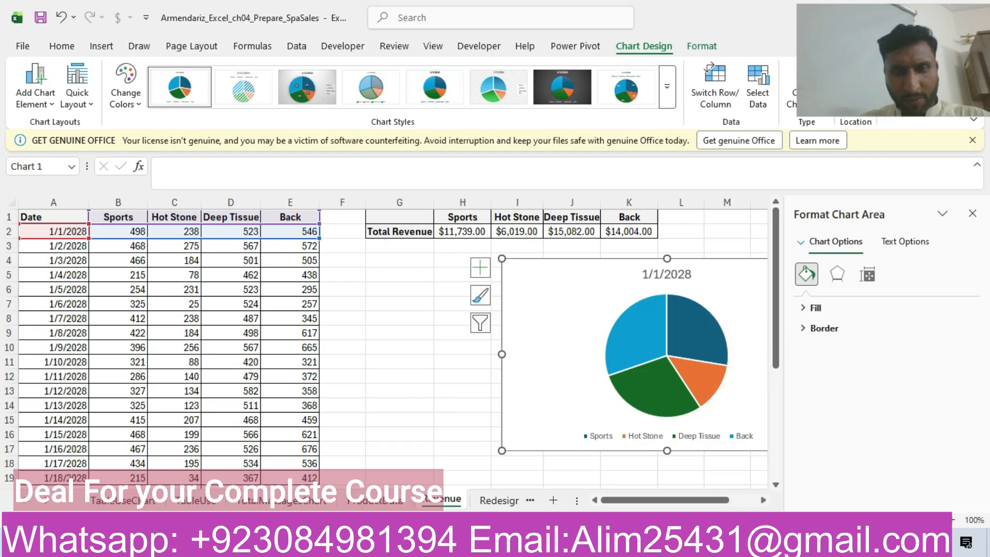
Step: Highlight the step 6 row in yellow in the Word instructions table
key("alt+Tab")
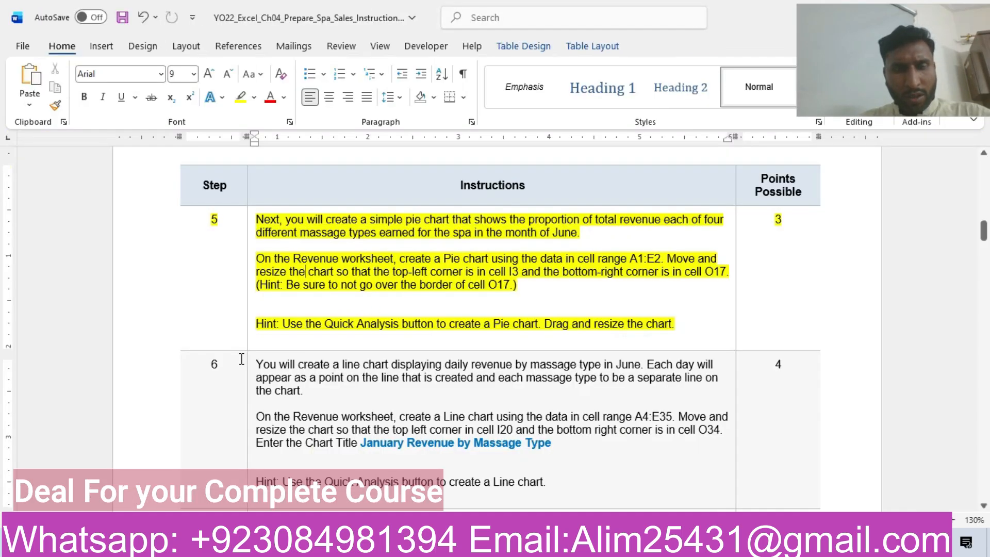
left_click(146, 379)
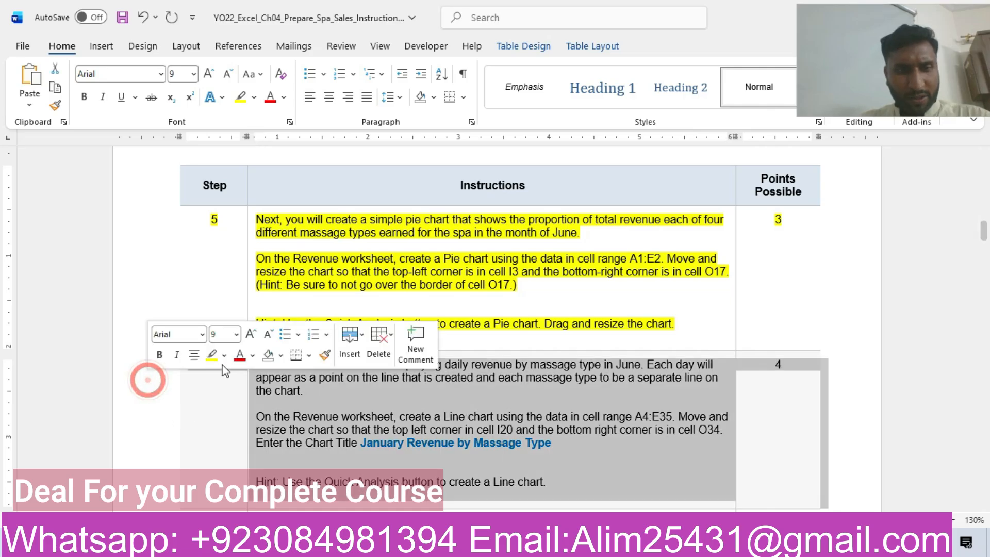
left_click(215, 355)
left_click(320, 415)
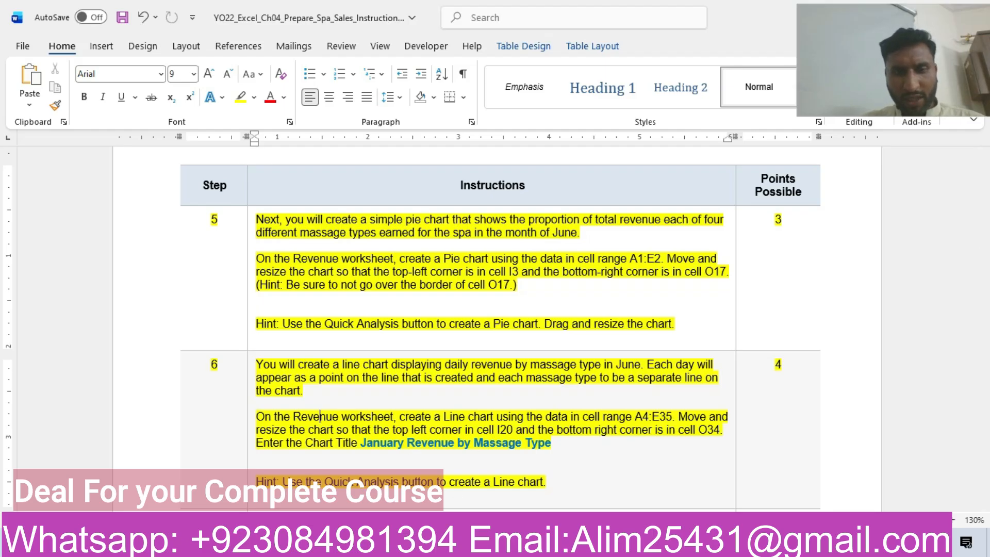
Step: Return to Excel, deselect the pie chart and check the Revenue worksheet's daily data down to its last row
key("alt+Tab")
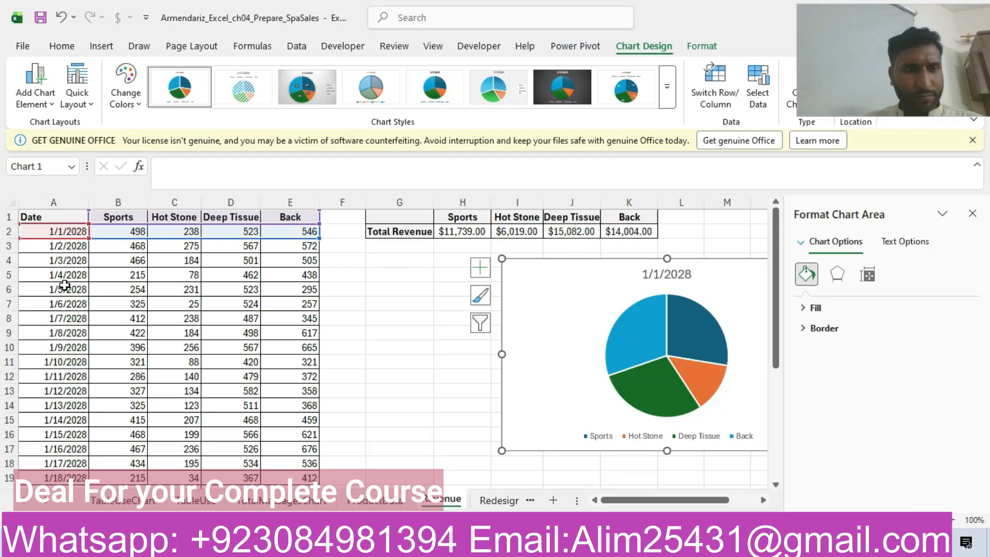
left_click(392, 406)
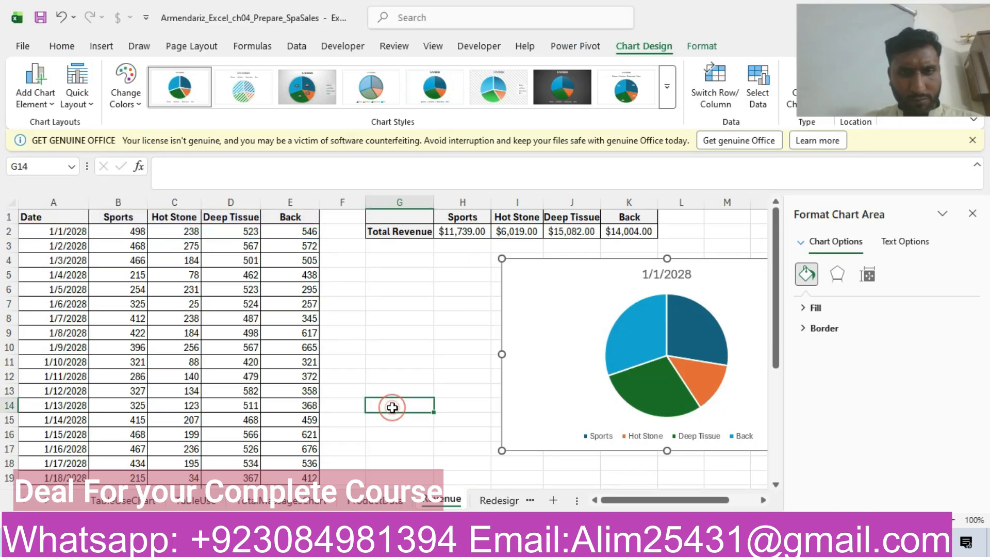
left_click_drag(780, 325, 799, 497)
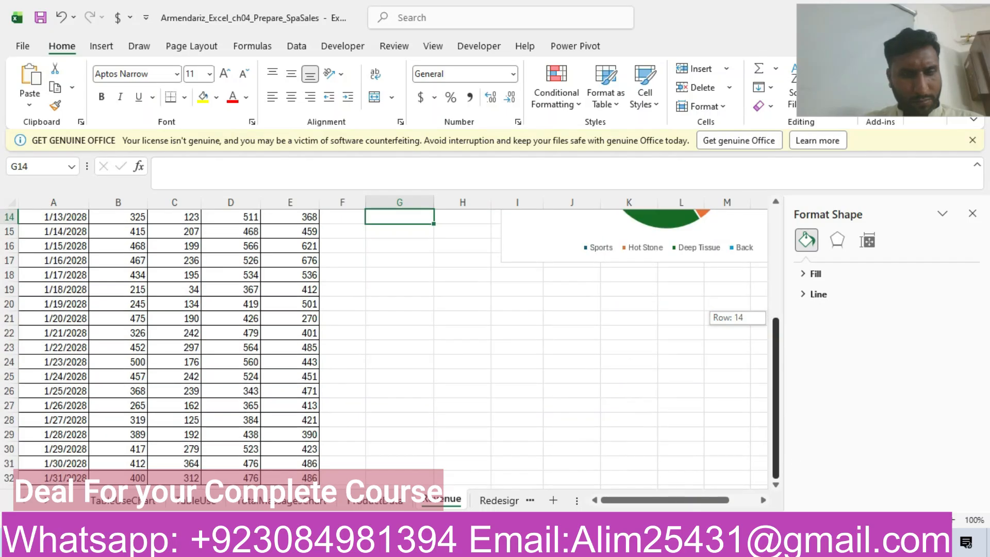
left_click(776, 485)
left_click(776, 485)
left_click(776, 485)
Step: Look through the workbook's other data and chart sheets, and return to the first rows of the Revenue worksheet
left_click(487, 500)
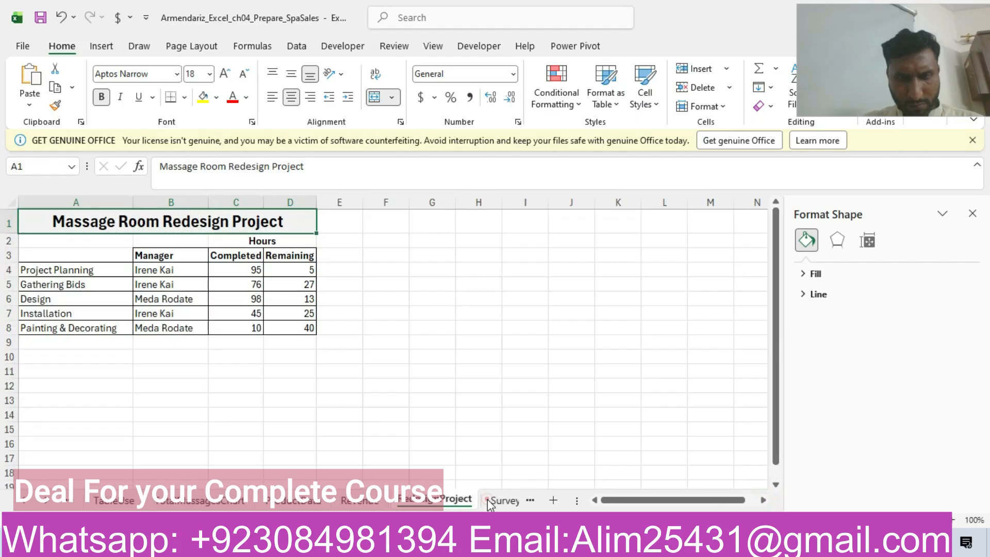
left_click(487, 503)
left_click(488, 500)
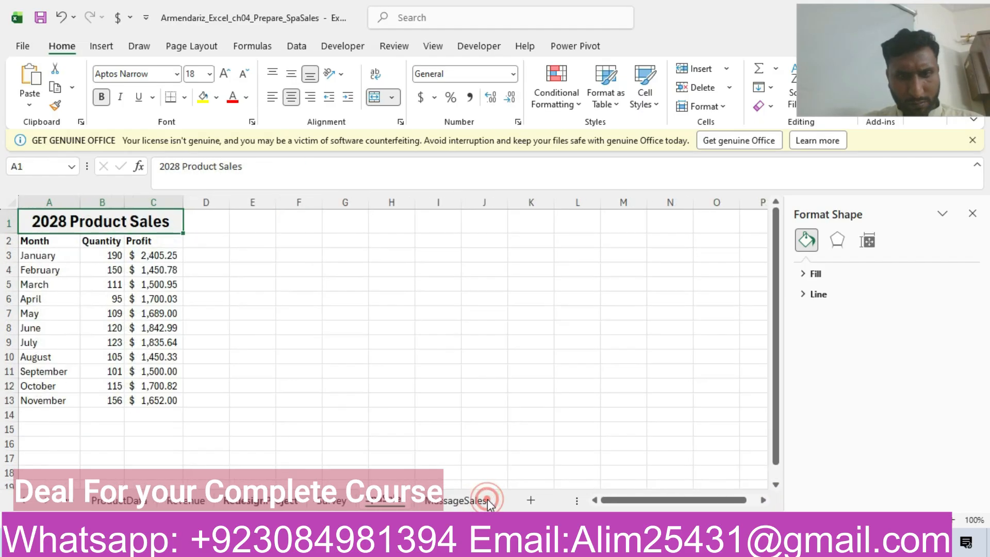
left_click(487, 499)
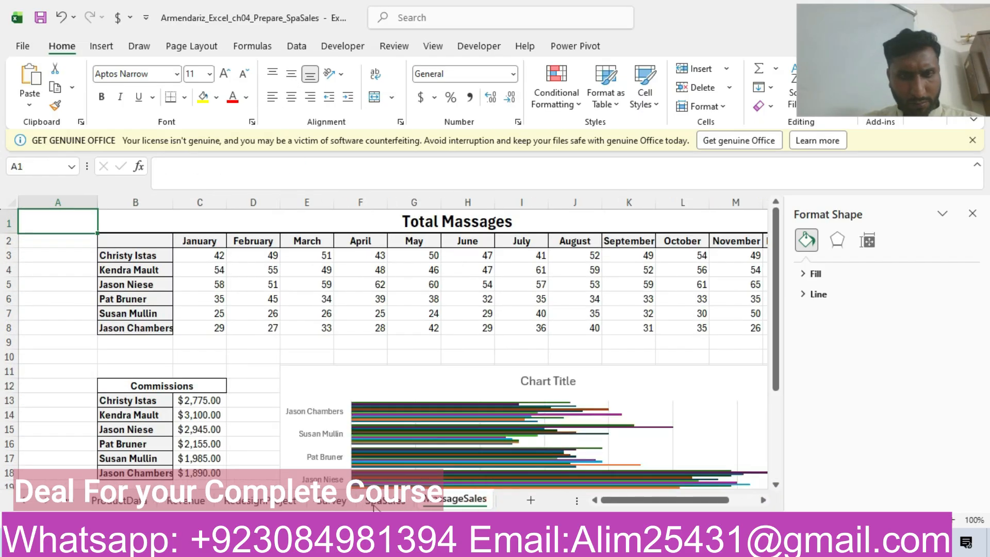
left_click(384, 501)
left_click(333, 500)
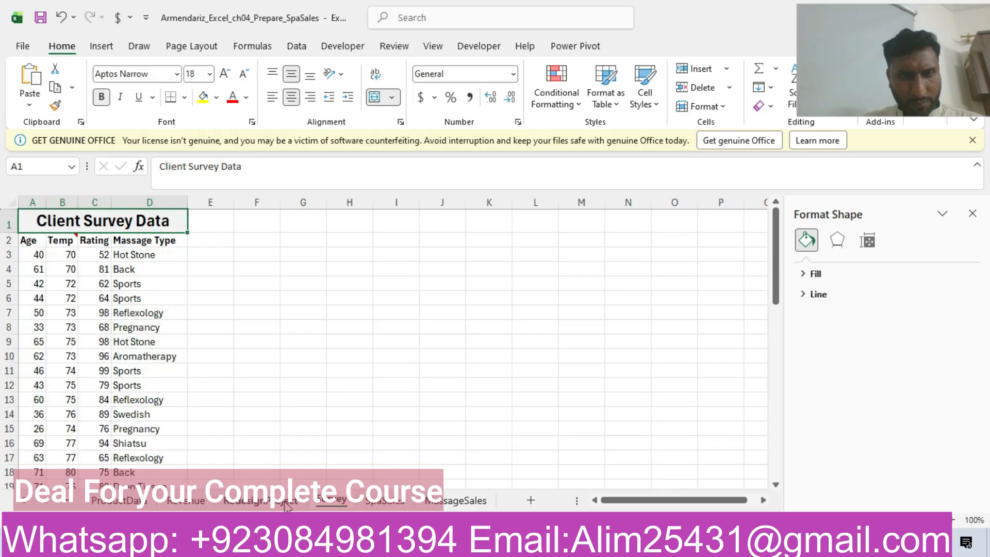
left_click(287, 504)
left_click(193, 501)
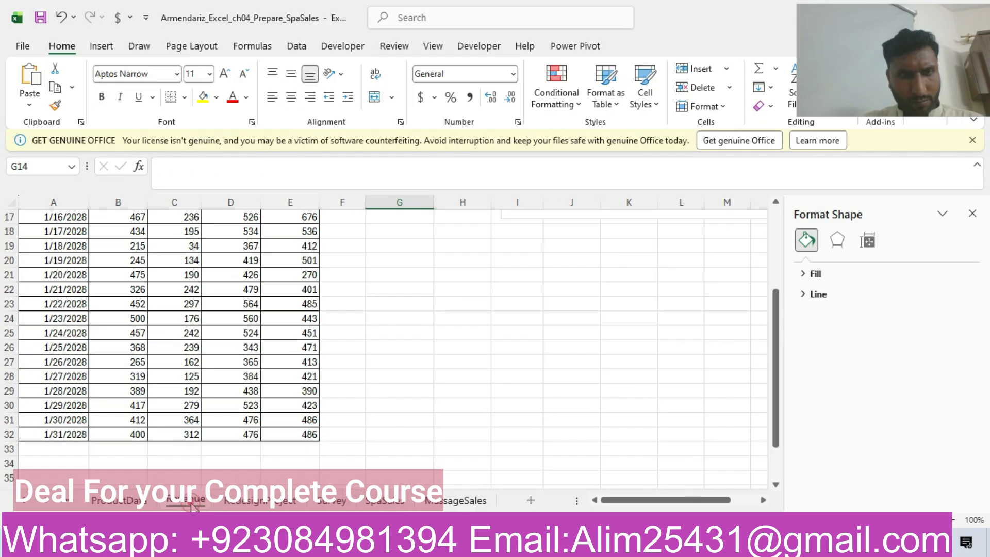
left_click(118, 500)
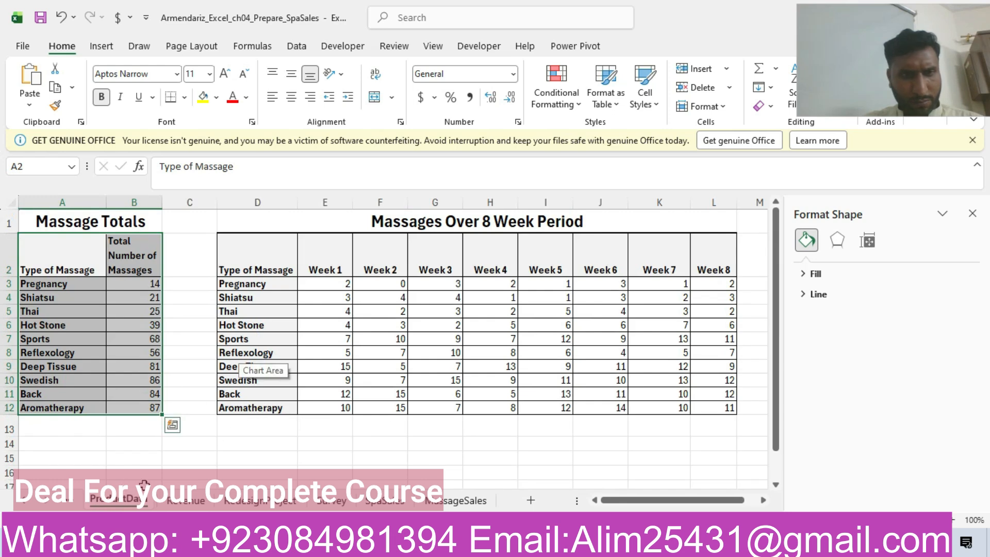
key("ctrl+Page_Up")
key("ctrl+Page_Up")
key("ctrl+Page_Up")
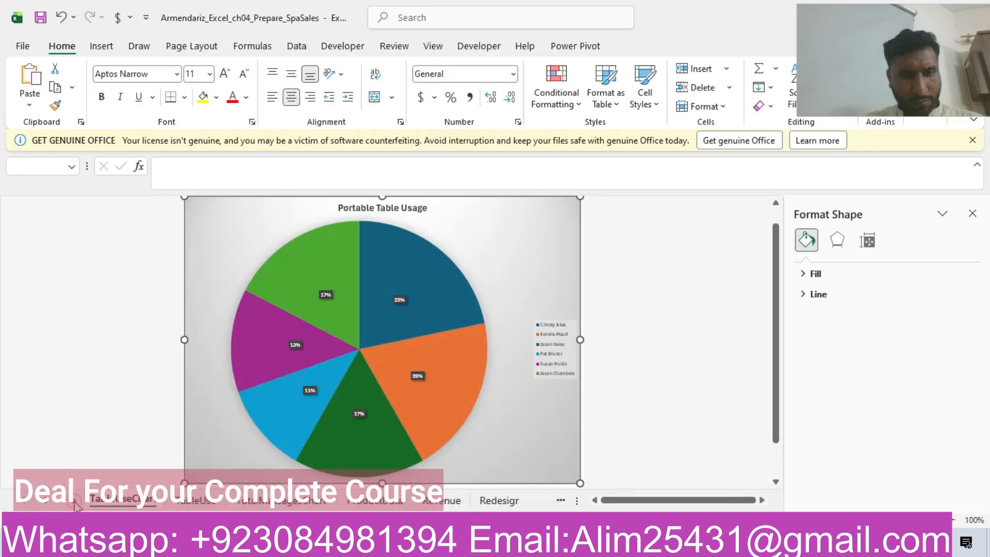
left_click(233, 498)
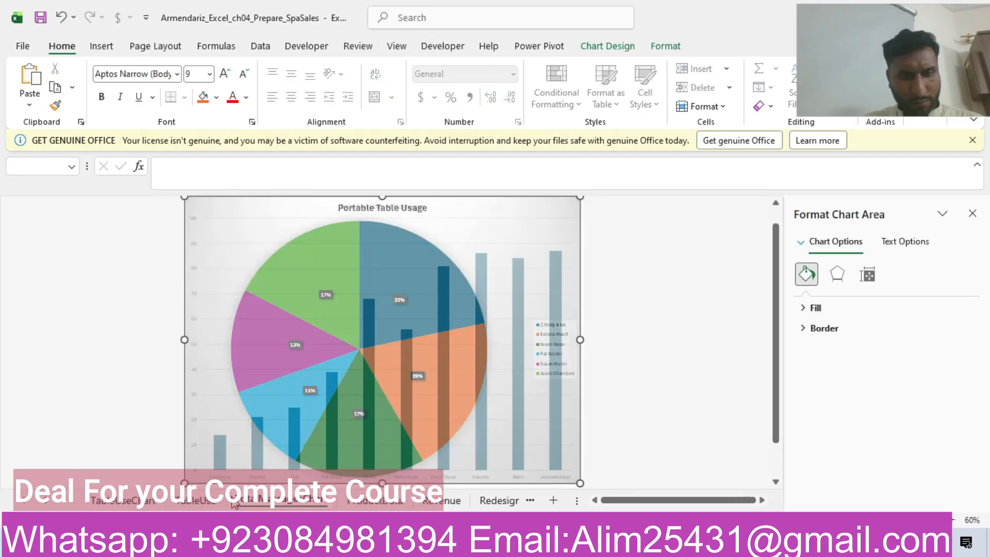
left_click(439, 504)
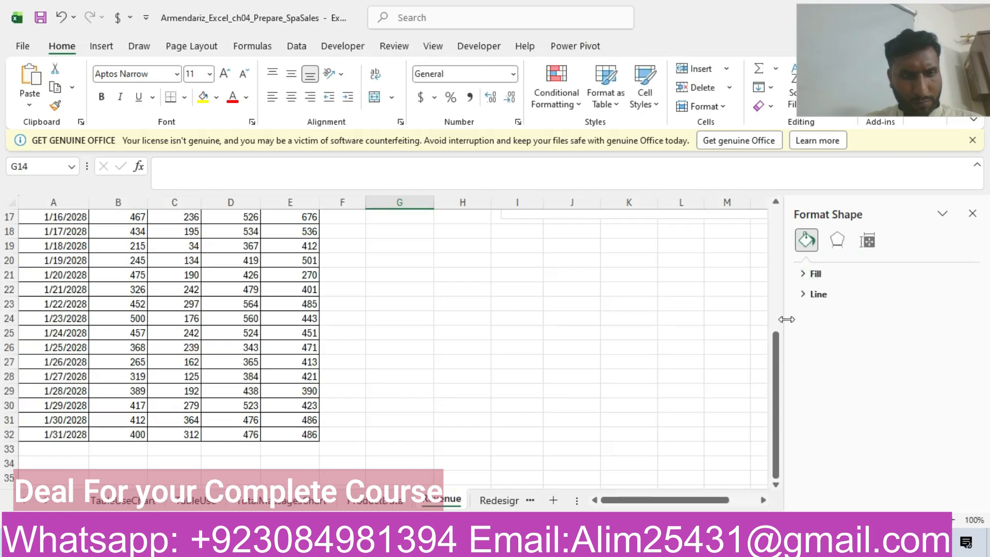
left_click_drag(776, 390, 827, 245)
left_click_drag(846, 198, 846, 198)
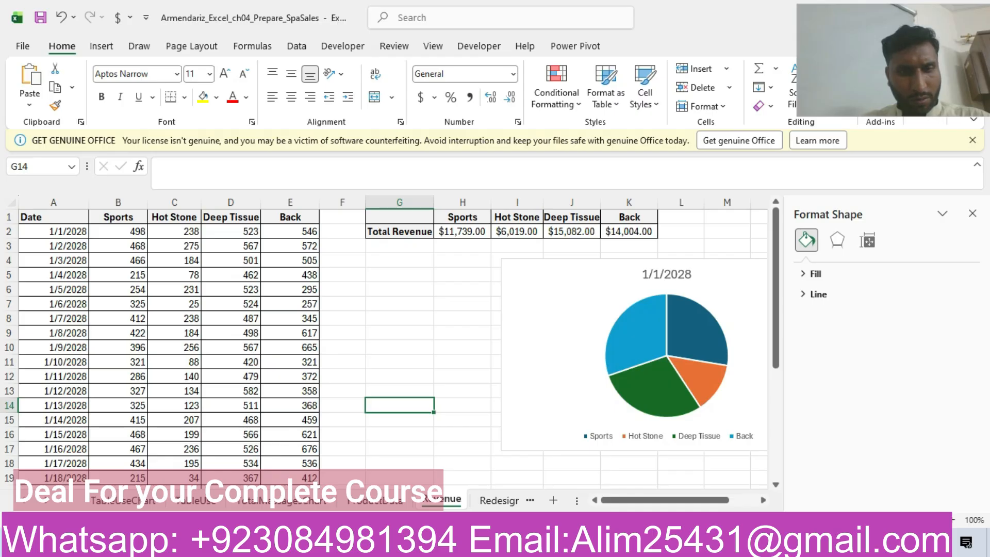
Step: Open the other Excel_Ch04_Prepare_SpaSales workbook from the project folder and show its Revenue worksheet
left_click(230, 543)
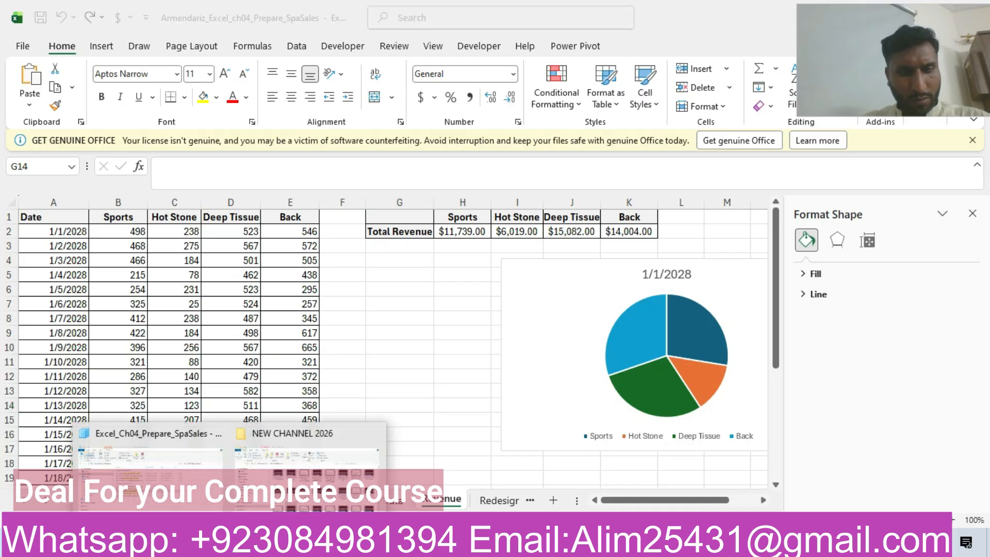
left_click(187, 464)
left_click(306, 316)
double_click(306, 316)
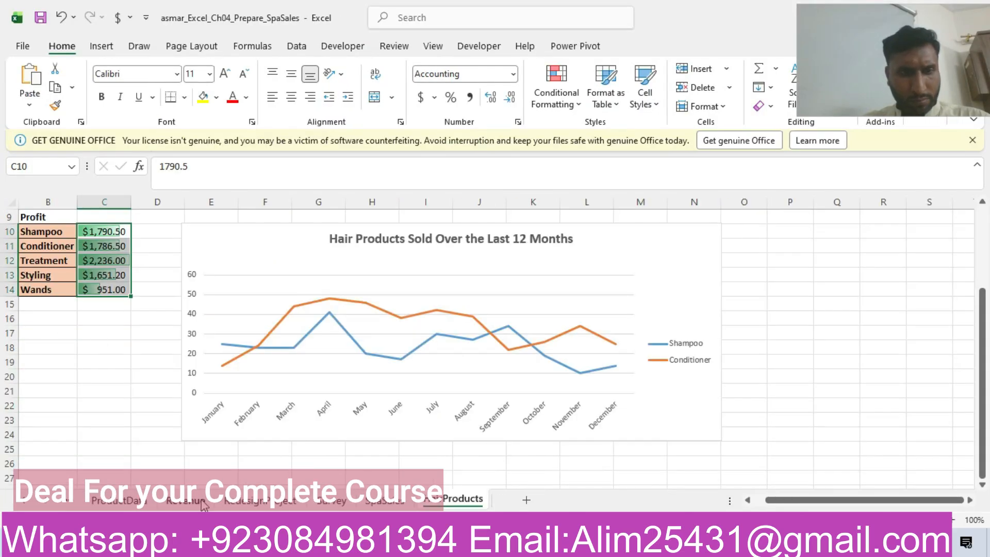
left_click(203, 502)
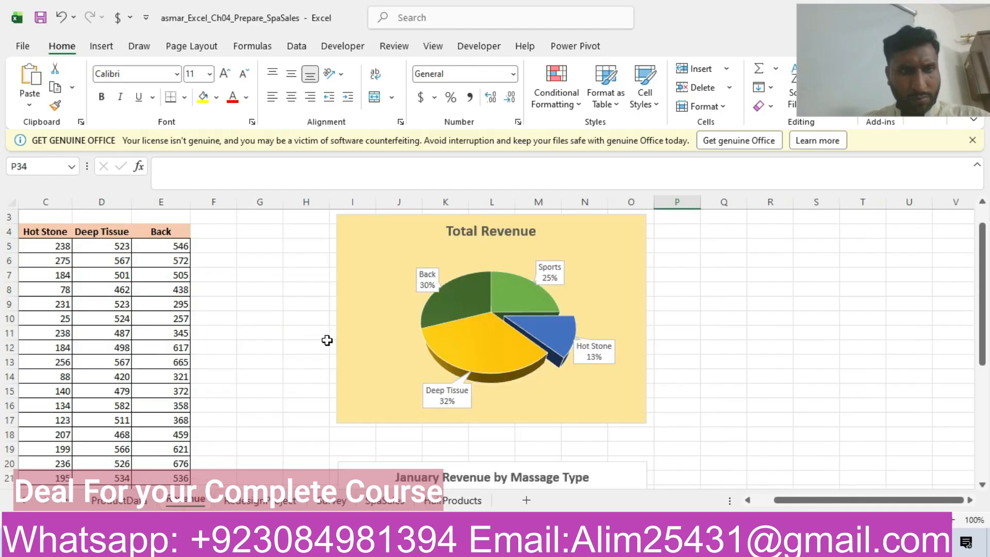
Step: Examine the Total Revenue pie chart and its source range on the Revenue worksheet
scroll(828, 500, "left", 2)
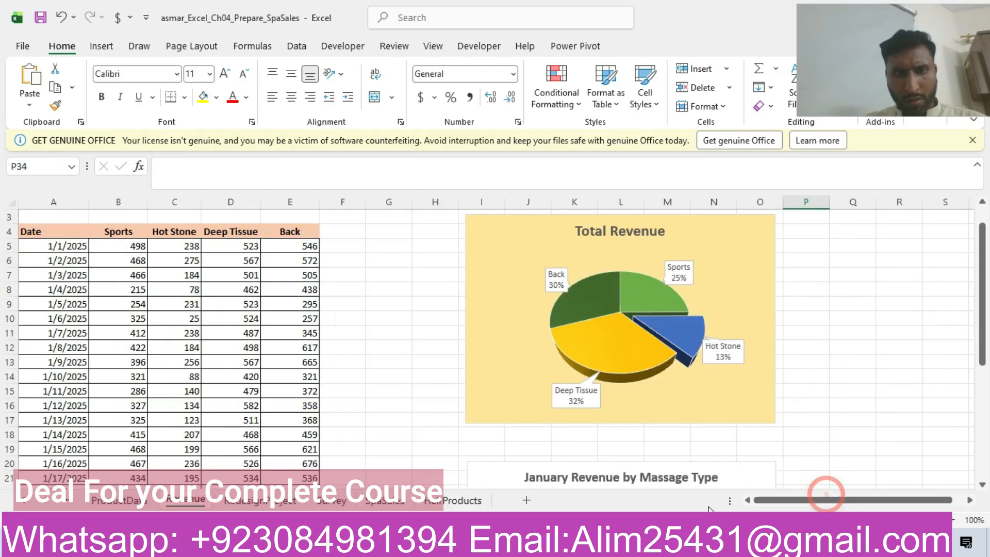
scroll(971, 285, "up", 1)
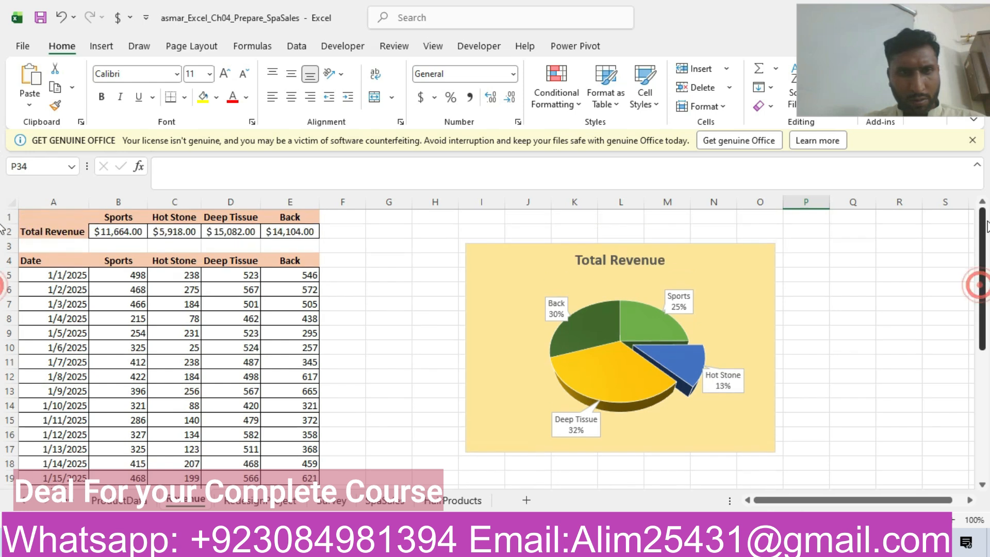
left_click(533, 293)
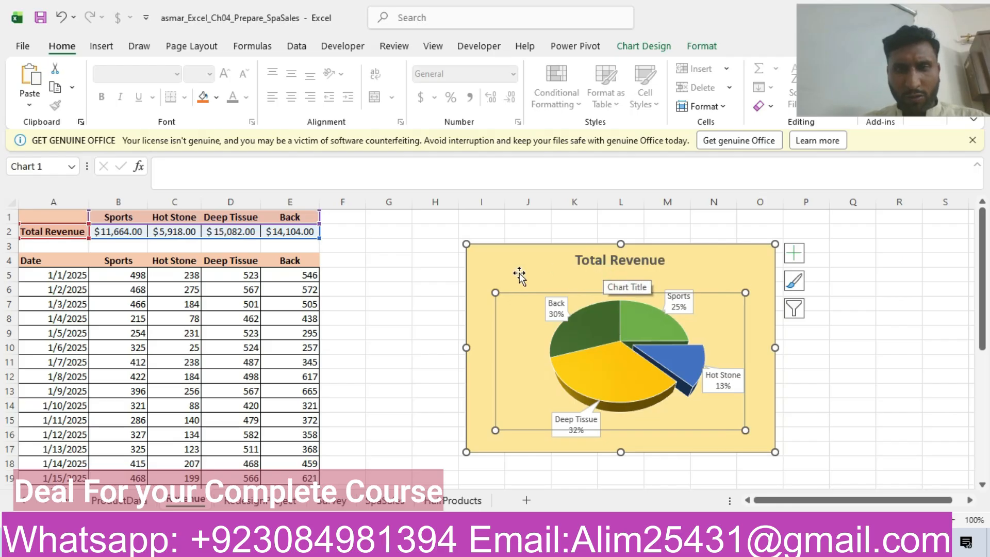
right_click(475, 274)
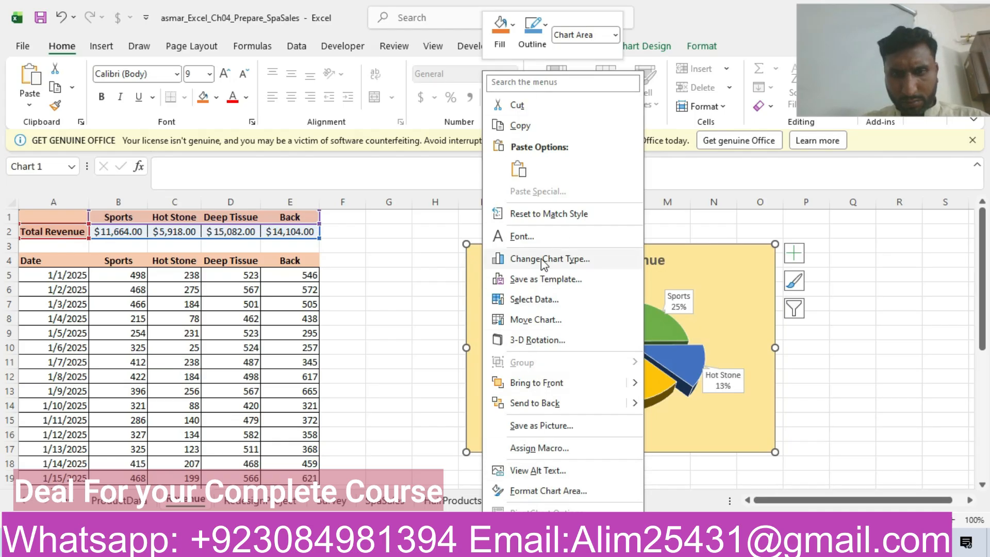
left_click(685, 242)
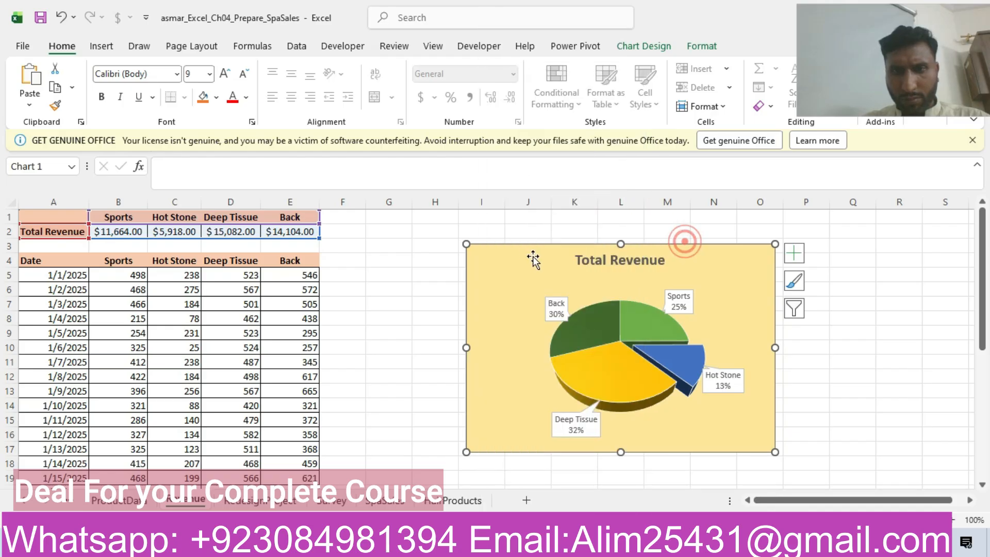
Step: Replace the existing Total Revenue pie chart with a new 2-D pie chart based on range A1:E2
left_click(502, 257)
key("Delete")
left_click_drag(65, 217, 287, 233)
left_click(105, 52)
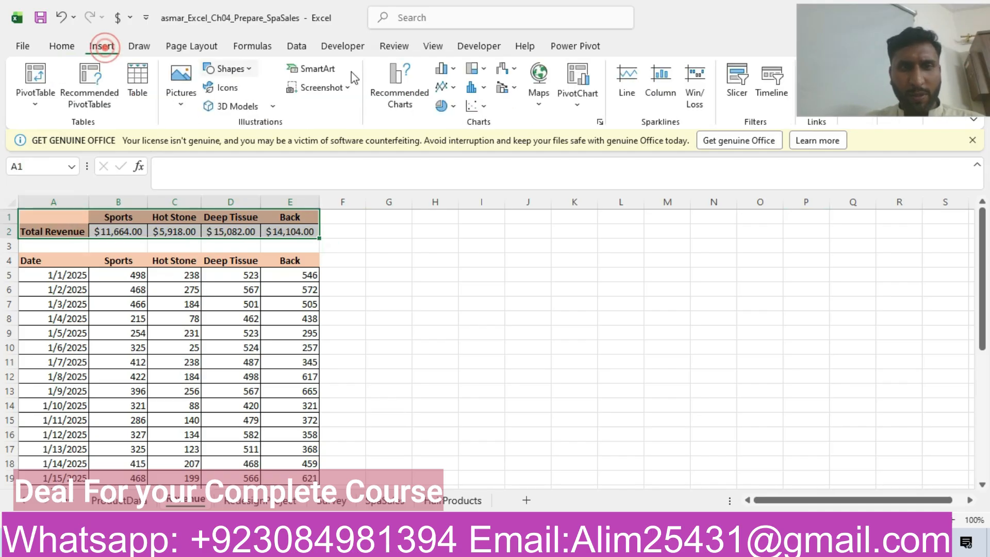
left_click(448, 106)
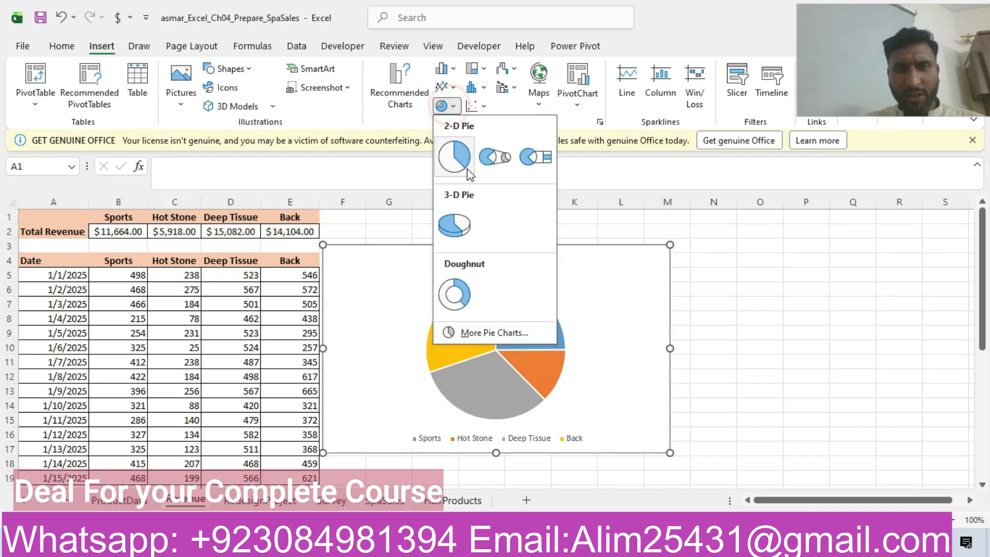
left_click(456, 157)
Step: Position and resize the new pie chart so its upper-left corner lies in cell I3 and its lower-right corner in O17
left_click_drag(412, 272, 560, 260)
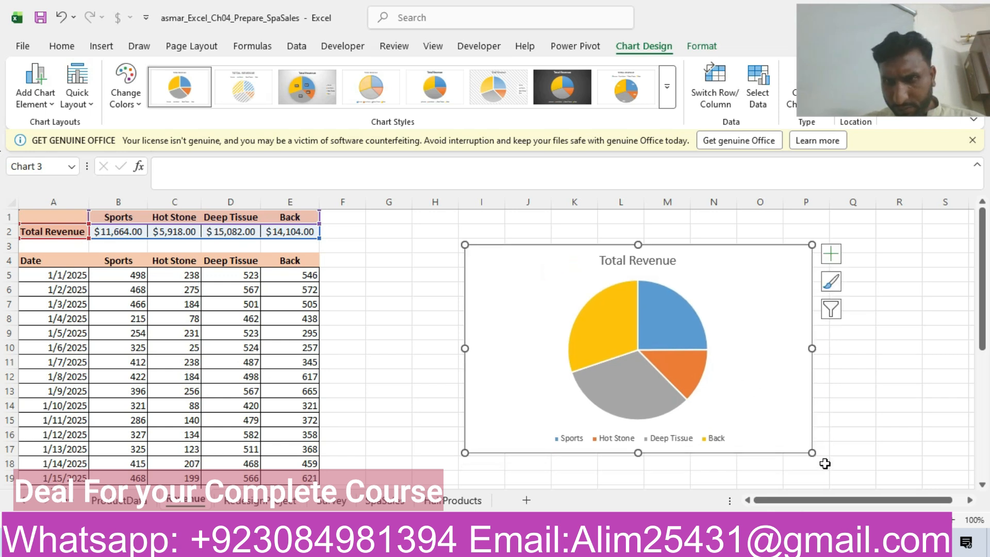
left_click_drag(813, 453, 770, 445)
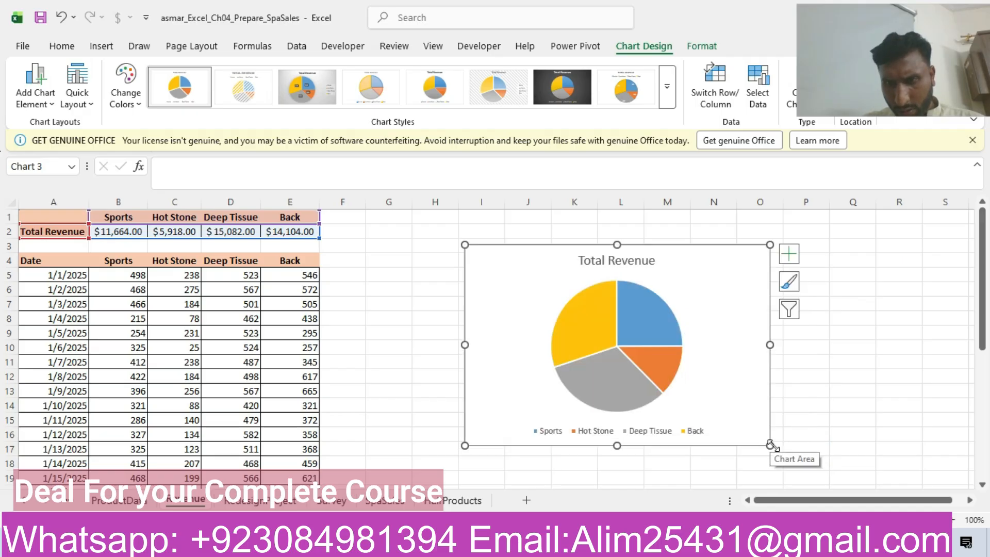
left_click(764, 450)
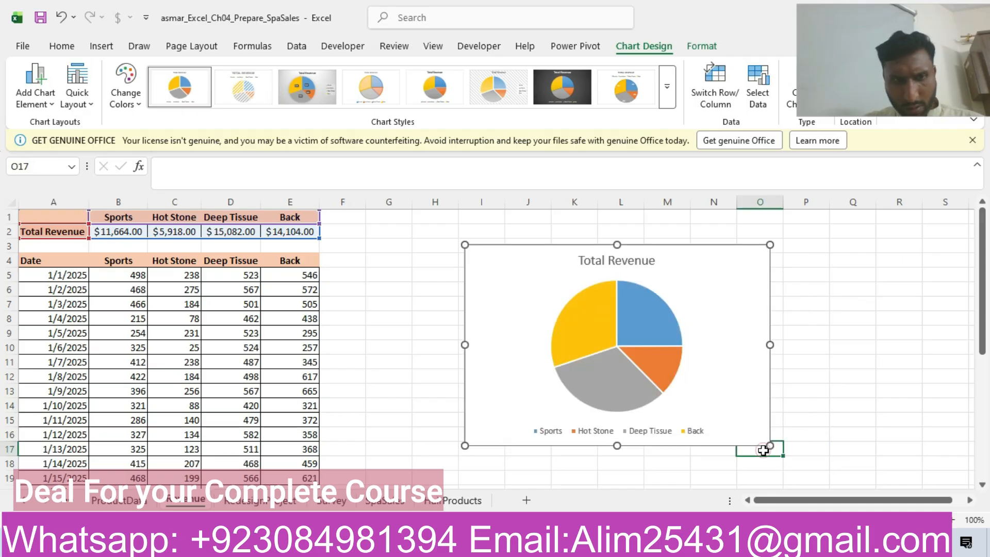
left_click(736, 421)
Step: Check the pie and line chart steps in the Word instructions, and return to the workbook with the new Total Revenue pie
left_click(443, 544)
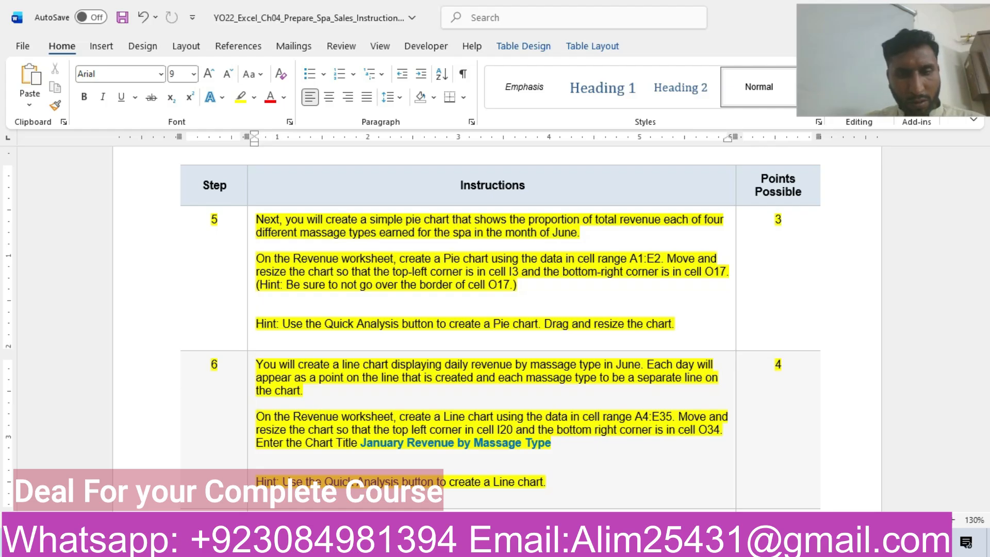
left_click(336, 545)
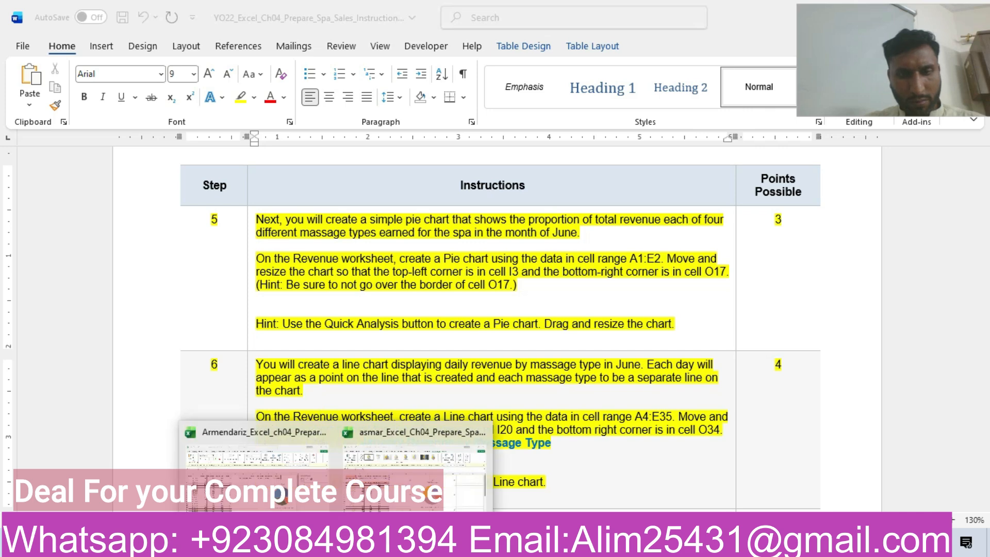
left_click(345, 498)
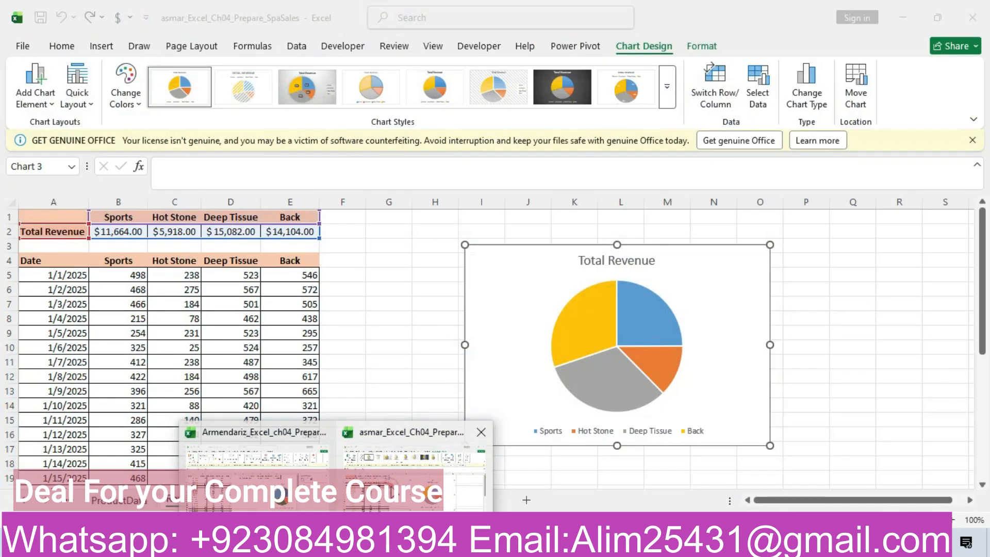
Step: Insert a line chart on the Revenue worksheet based on the daily revenue range A4:E35
left_click_drag(31, 260, 281, 478)
left_click(102, 46)
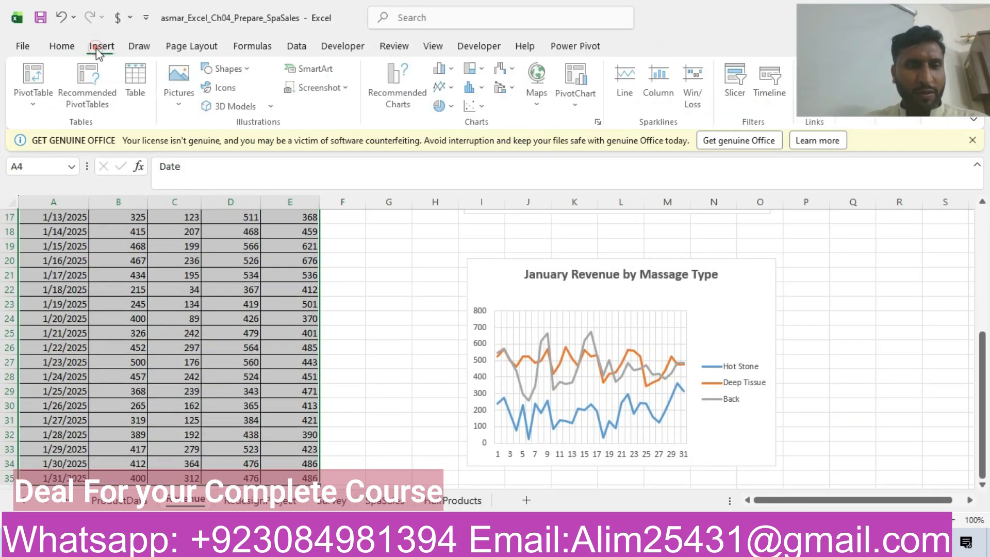
left_click(384, 72)
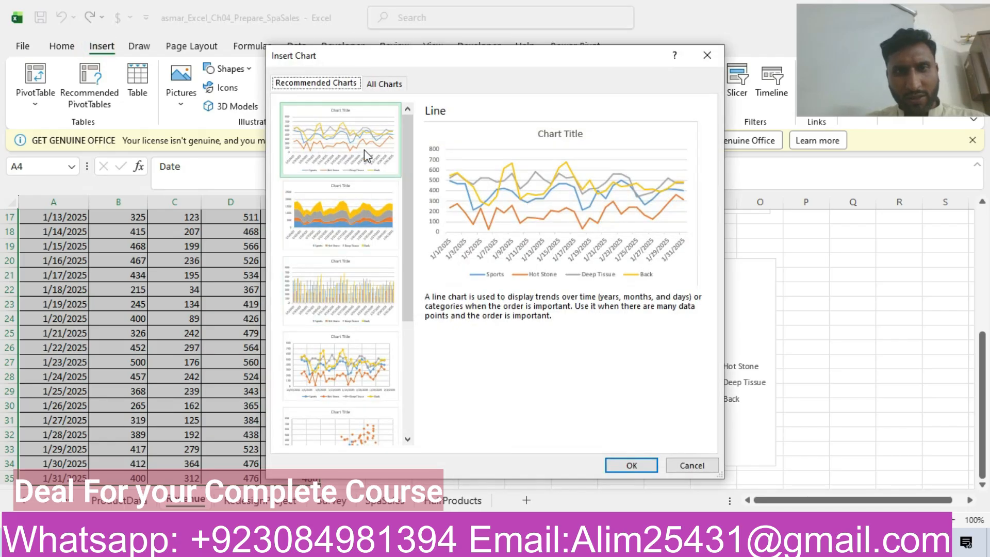
left_click(631, 465)
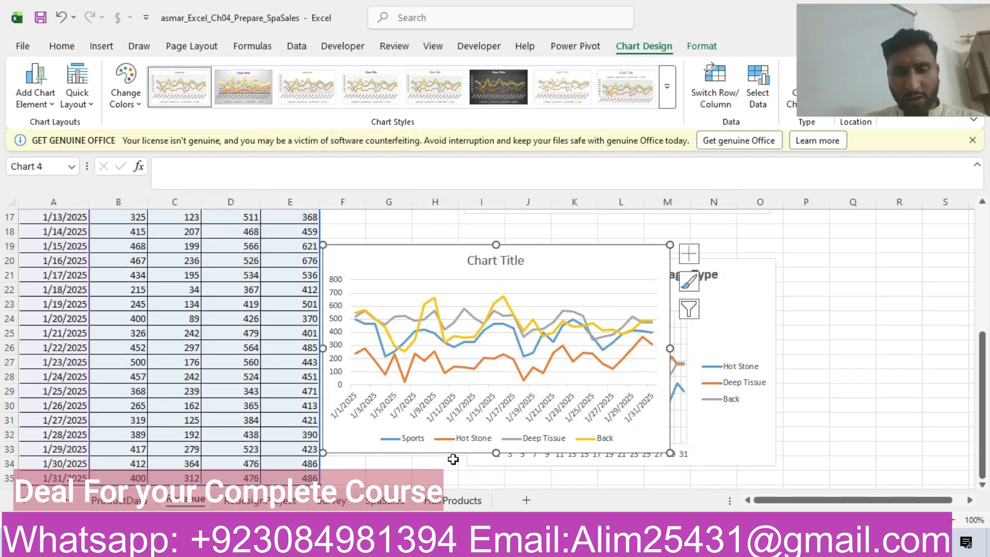
Step: Check step 6 in the Word instructions and move the new line chart so its upper-left corner lies in cell I20
left_click(461, 542)
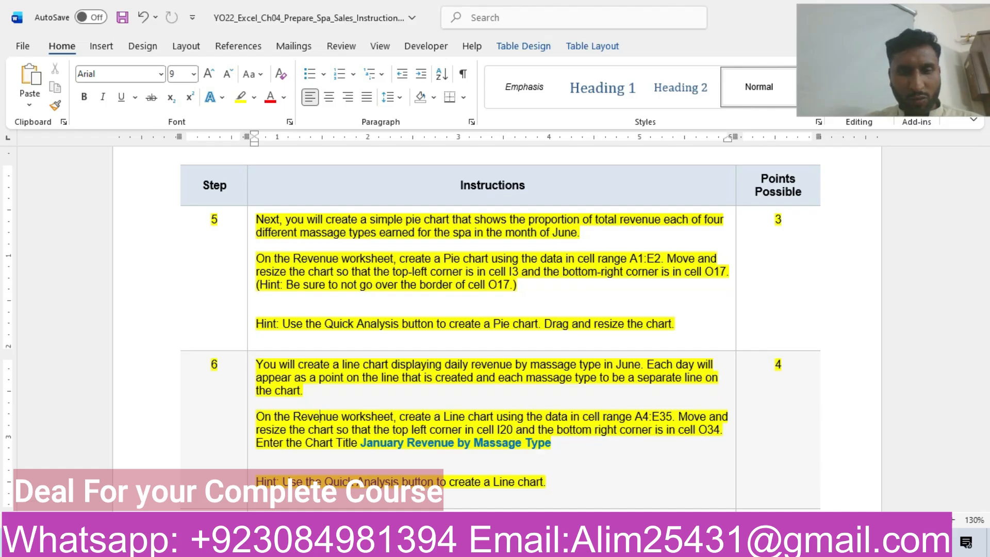
left_click(340, 542)
left_click(359, 484)
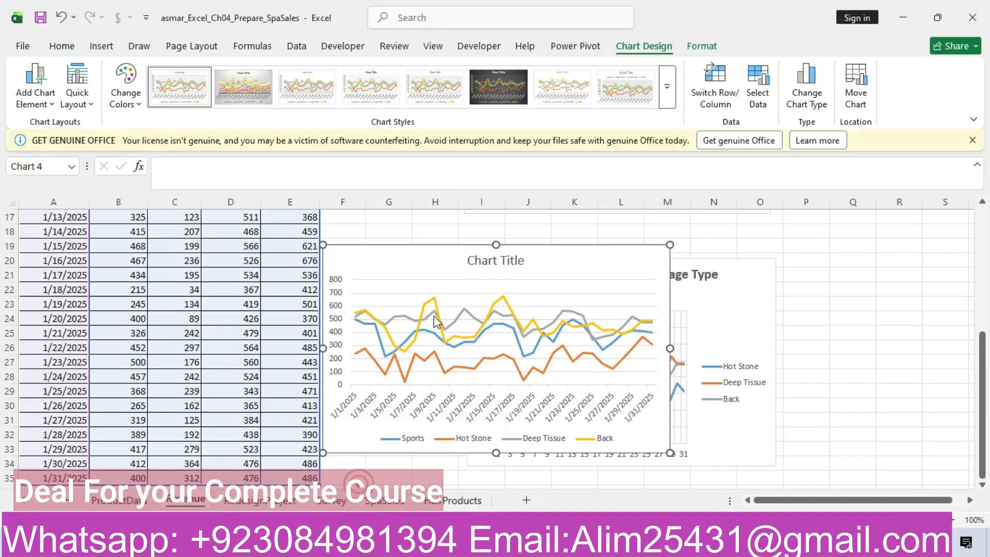
mouse_move(444, 261)
left_mouse_down()
mouse_move(611, 330)
mouse_move(590, 276)
left_mouse_up()
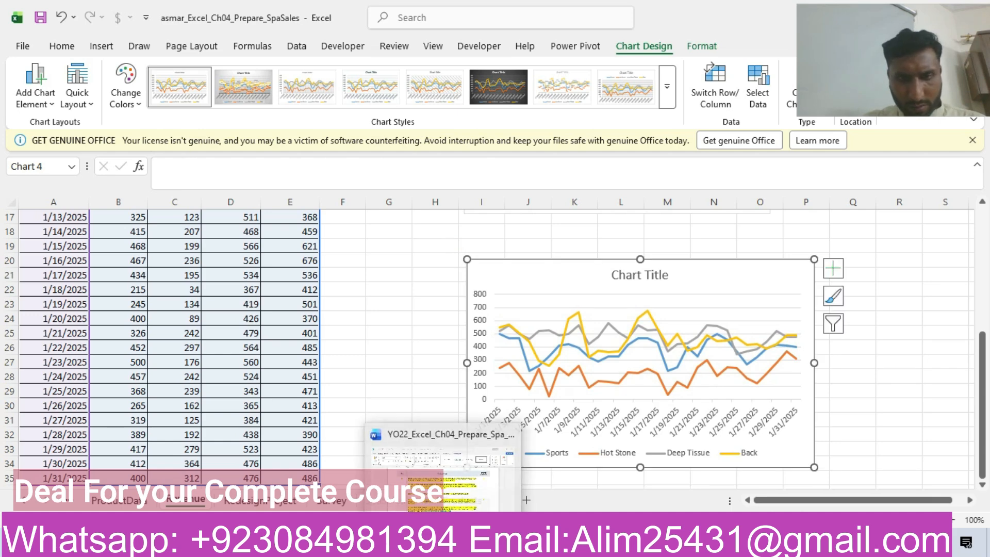
left_click(511, 459)
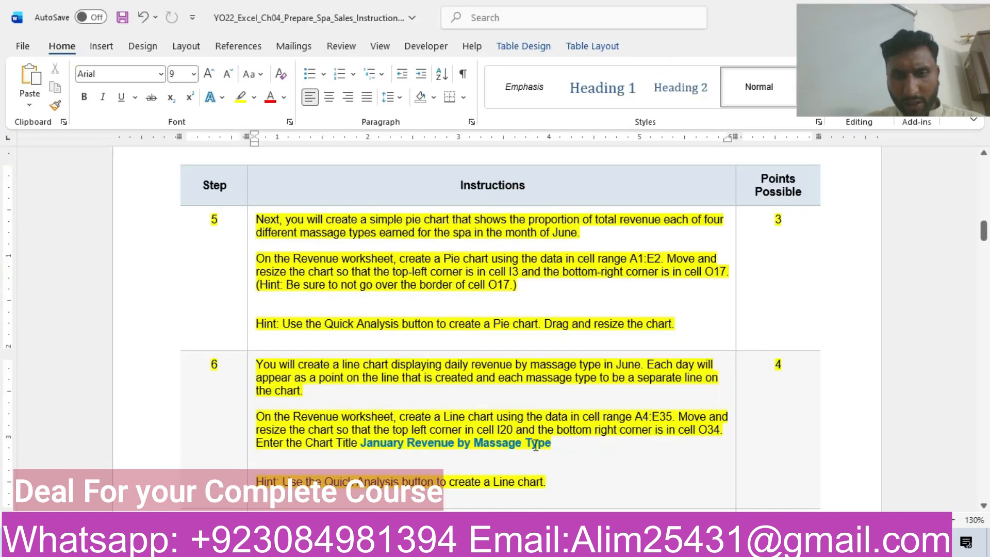
left_click(337, 544)
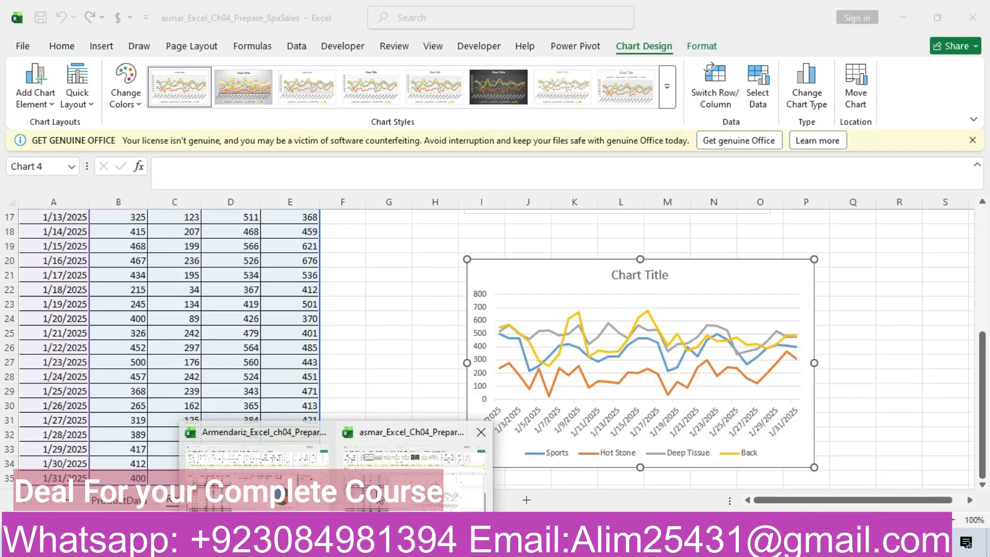
left_click(376, 490)
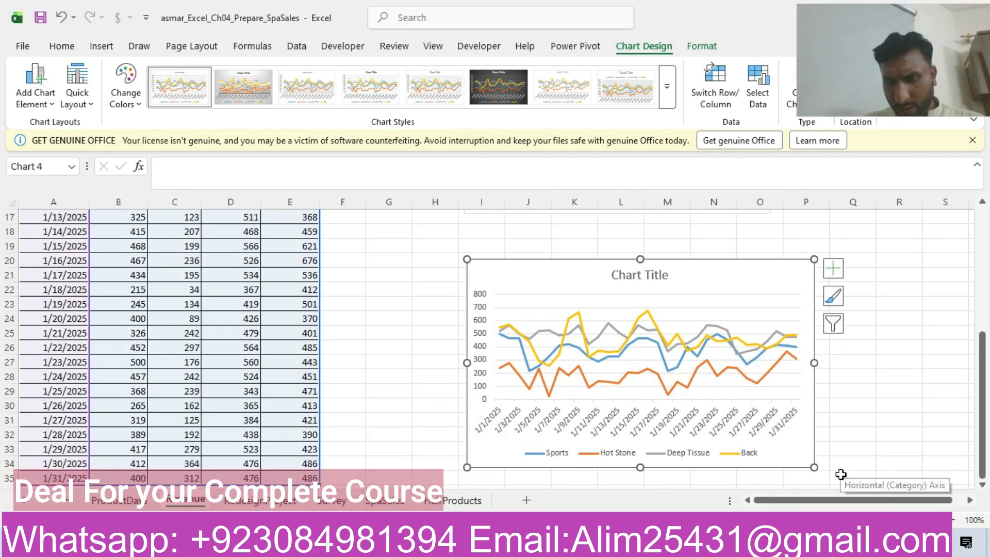
left_click(824, 467)
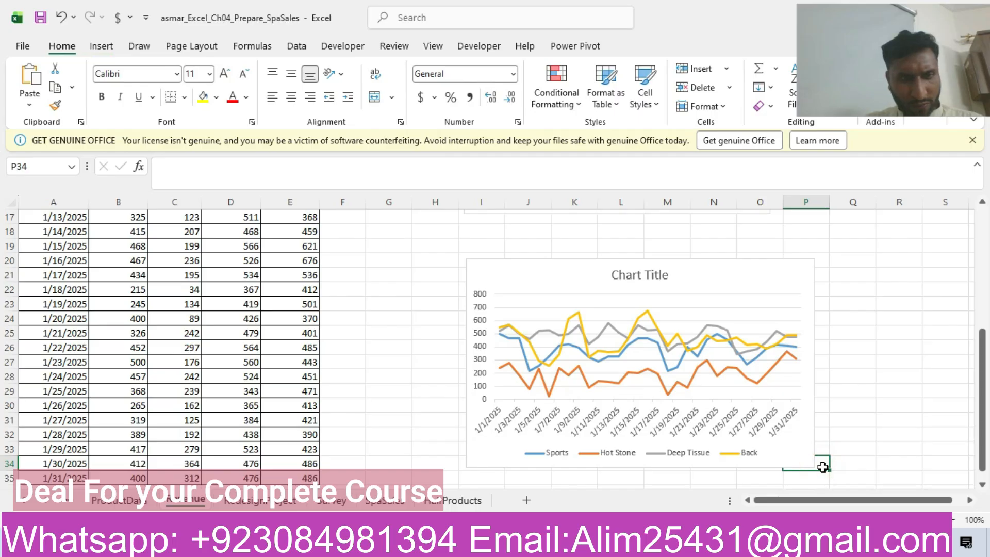
Step: Copy the title "January Revenue by Massage Type" from step 6 of the Word instructions and return to the workbook with the new line chart
left_click(444, 544)
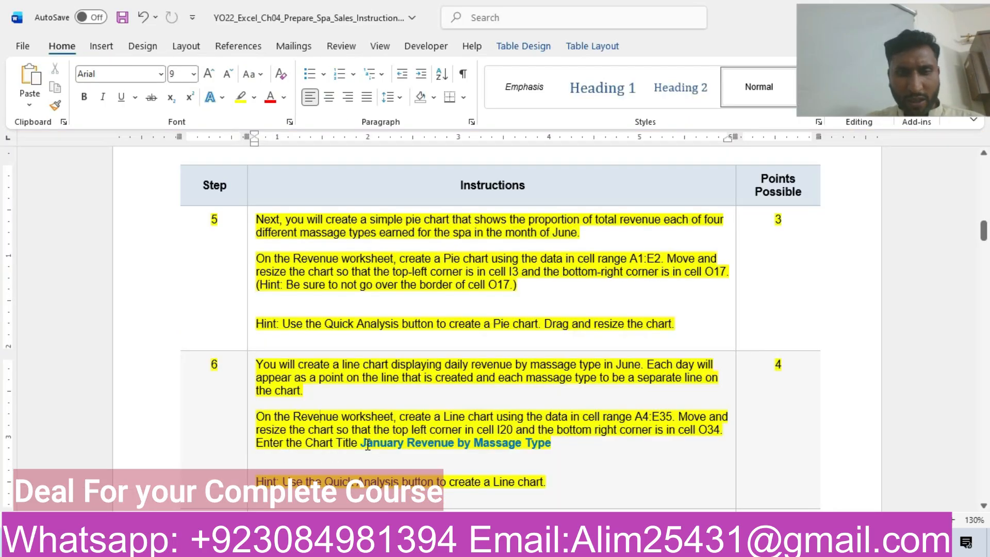
left_click_drag(363, 443, 541, 450)
key("ctrl+c")
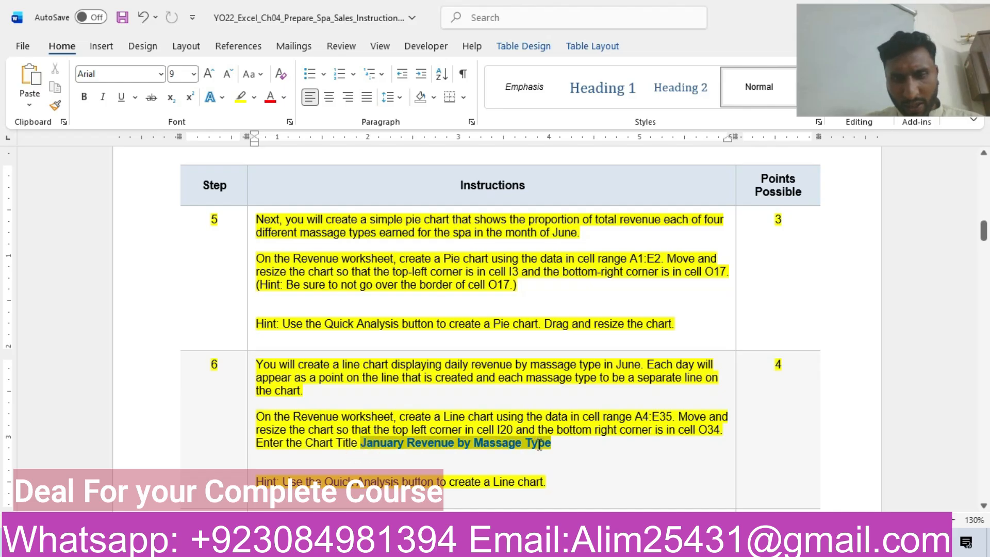
mouse_move(336, 546)
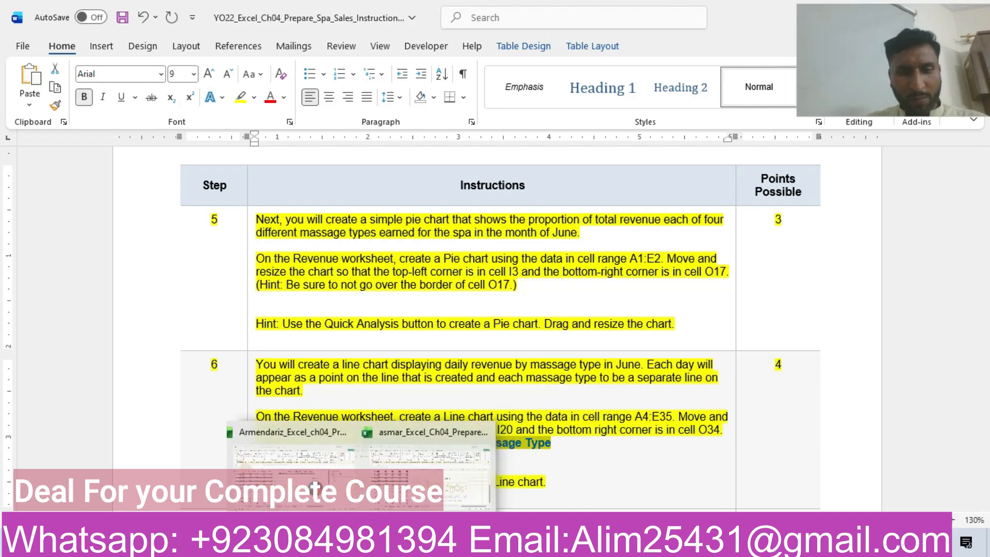
left_click(414, 467)
Step: Replace the new line chart's placeholder title with the copied text "January Revenue by Massage Type"
left_click(635, 274)
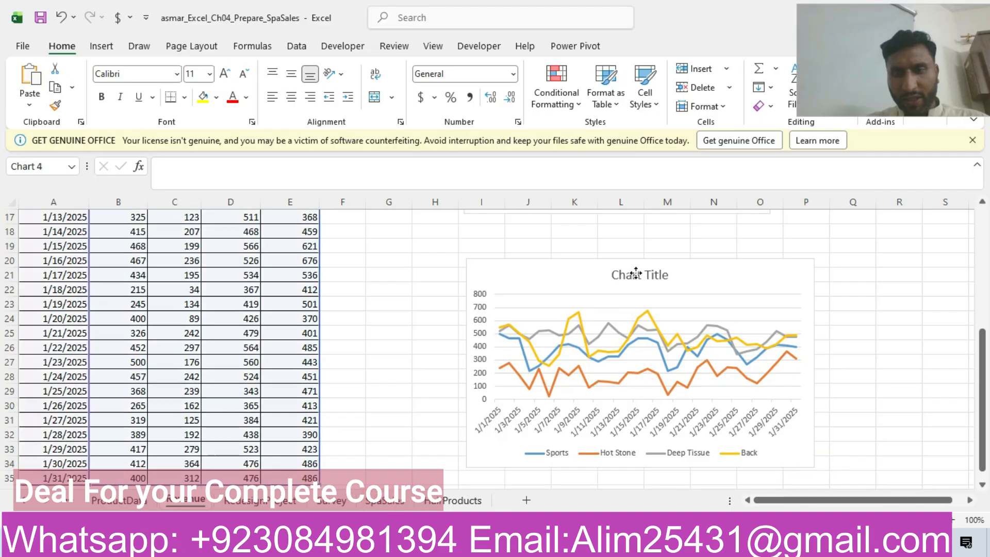
left_click(667, 274)
key("BackSpace")
key("BackSpace")
key("BackSpace")
key("BackSpace")
key("BackSpace")
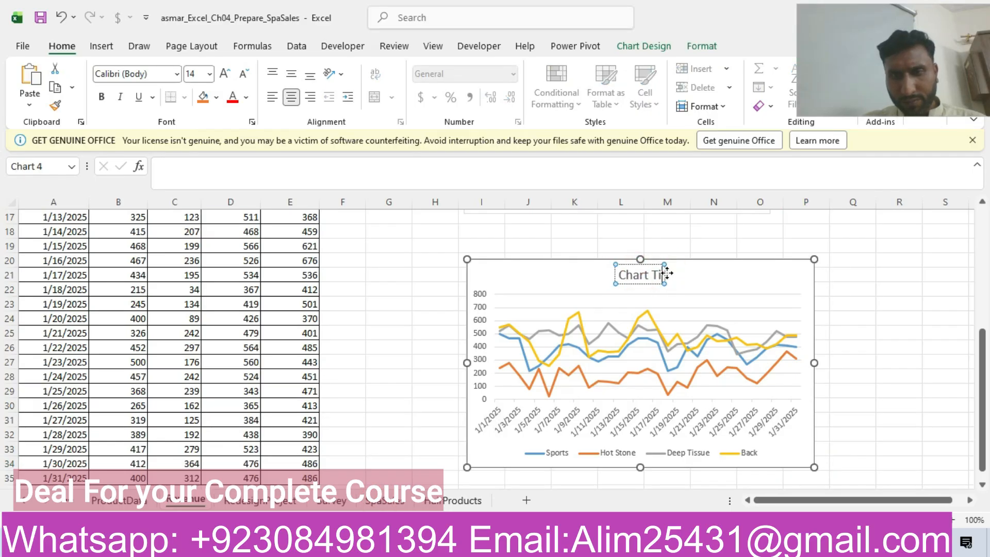
key("BackSpace")
key("BackSpace")
key("BackSpace")
key("BackSpace")
key("BackSpace")
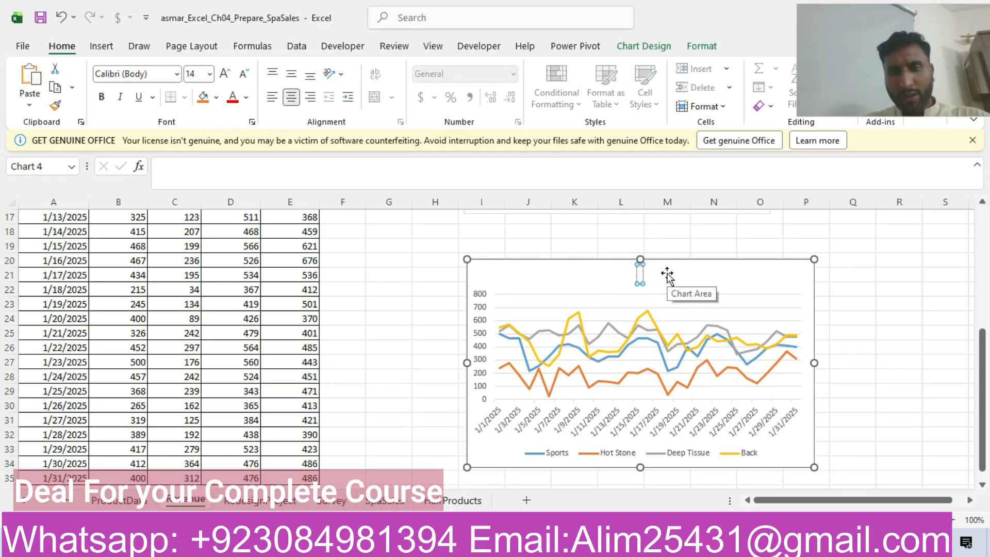
key("ctrl+v")
Step: Switch to the Word instructions and highlight the step 7 row about the stacked bar chart in yellow
left_click(454, 482)
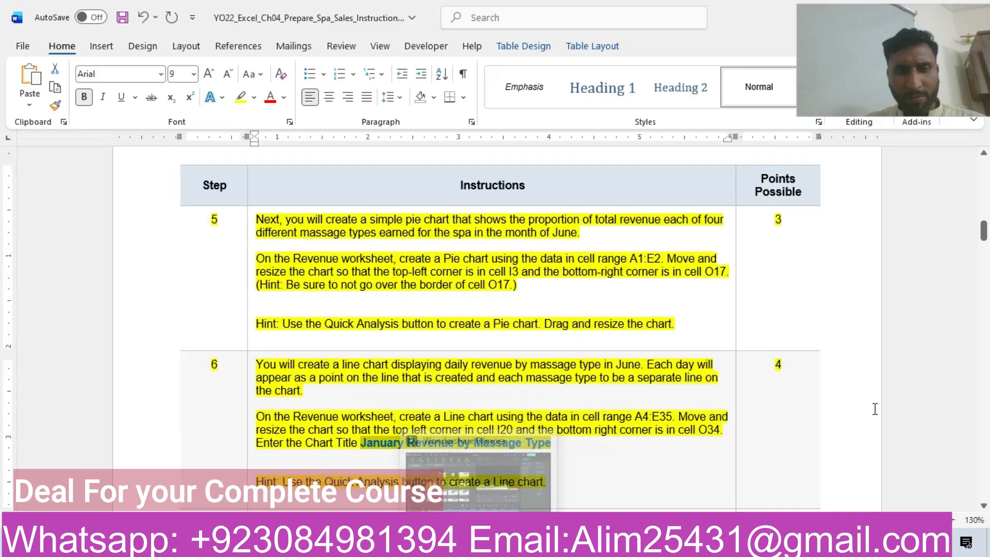
left_click_drag(984, 230, 986, 248)
left_click(154, 236)
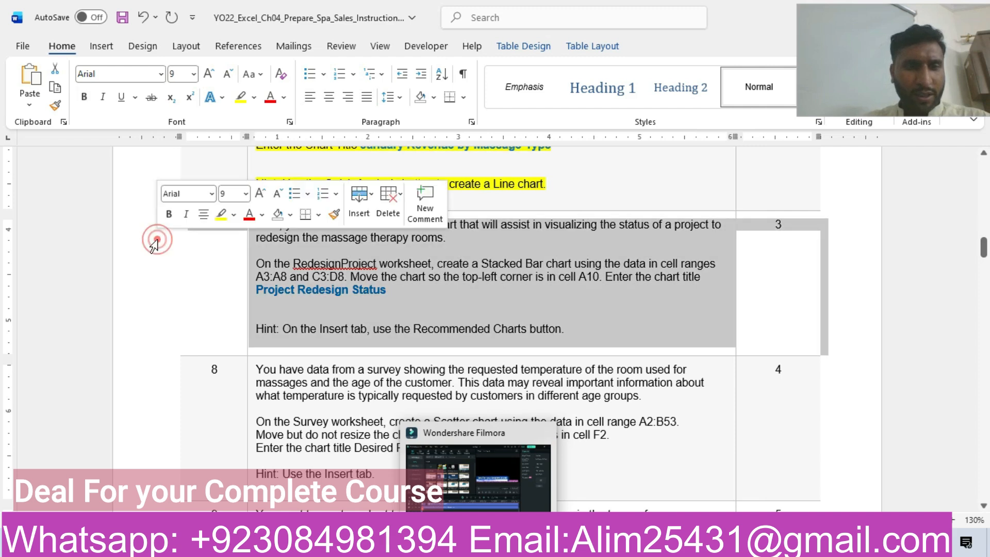
left_click(223, 216)
left_click(441, 324)
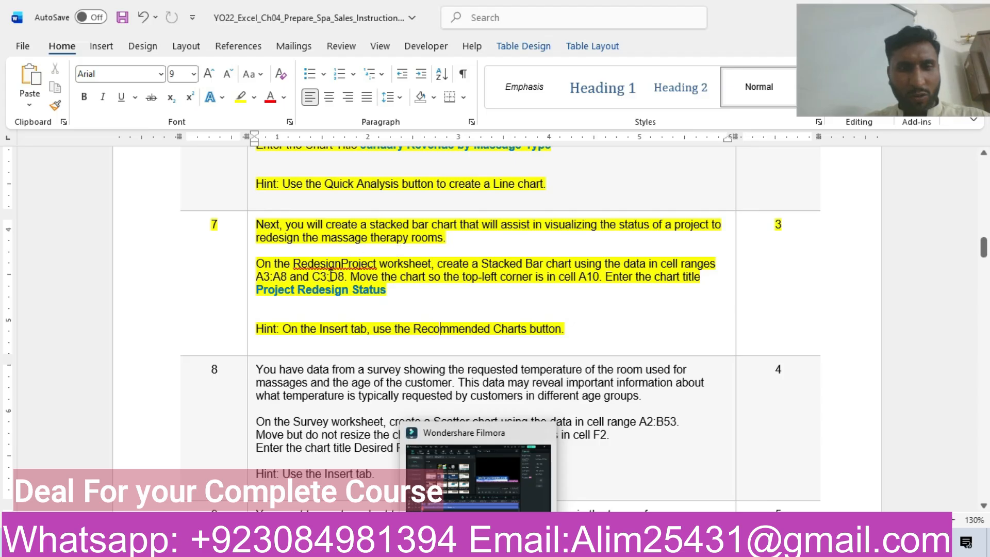
left_click(324, 293)
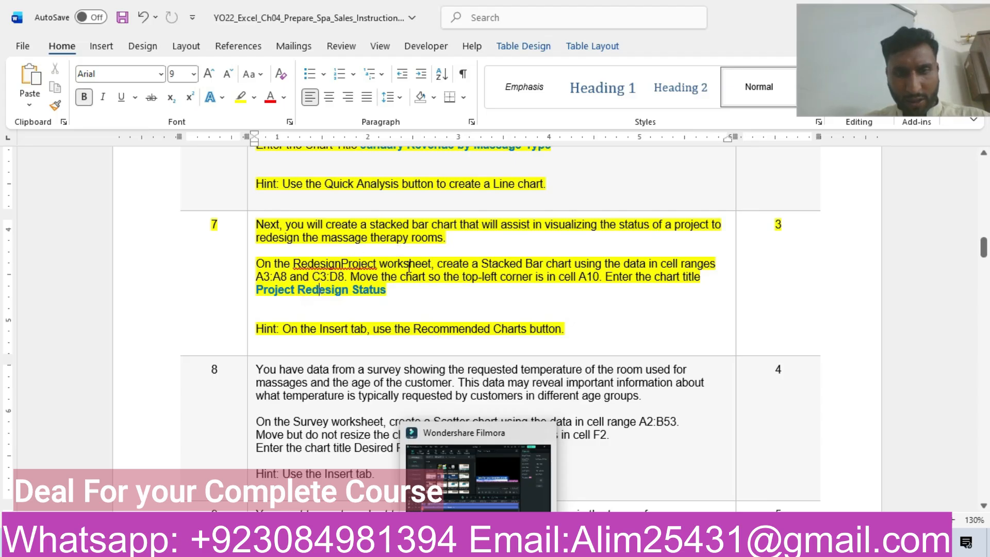
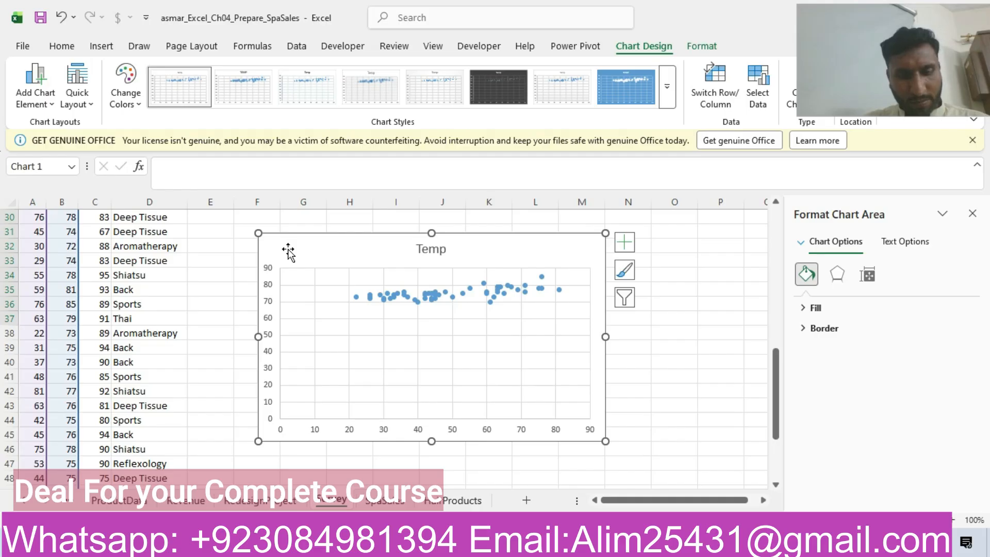
Step: Move the Temp scatter chart on the Survey sheet by cutting it and pasting it at cell F2
key("Delete")
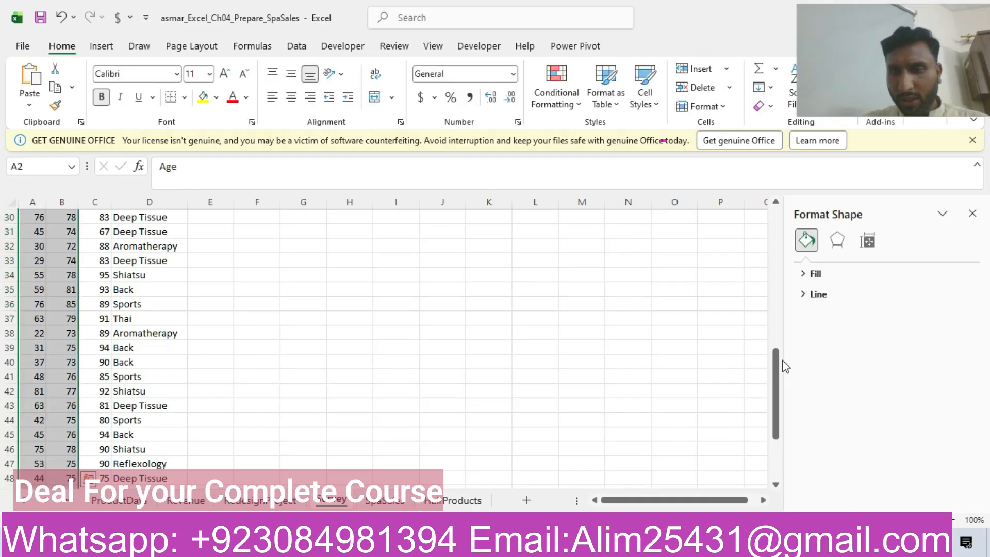
left_click_drag(778, 379, 848, 209)
left_click(279, 240)
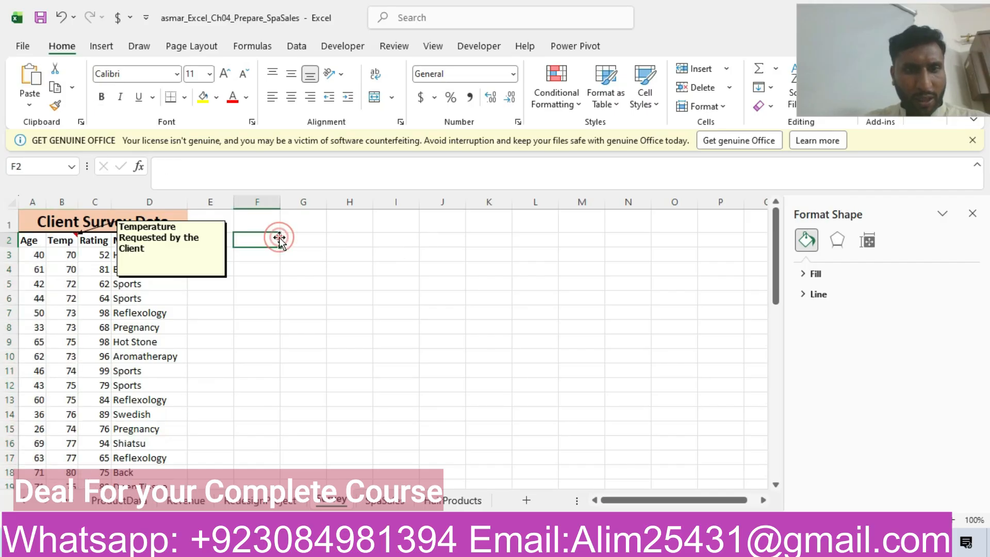
key("ctrl+v")
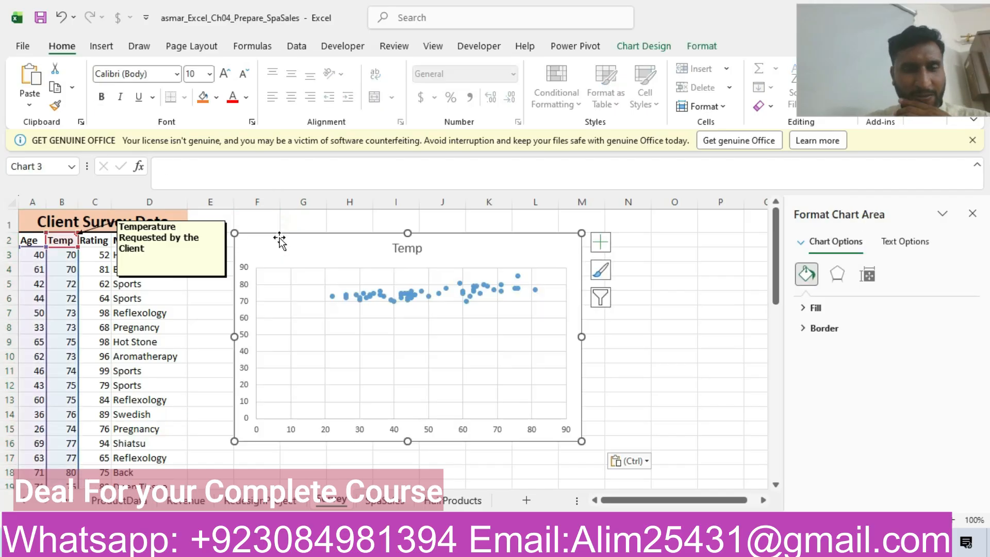
Step: Copy the title "Desired Room Temperature by Age" from step 8 of the Word instructions and return to the Survey sheet in the workbook
left_click(441, 479)
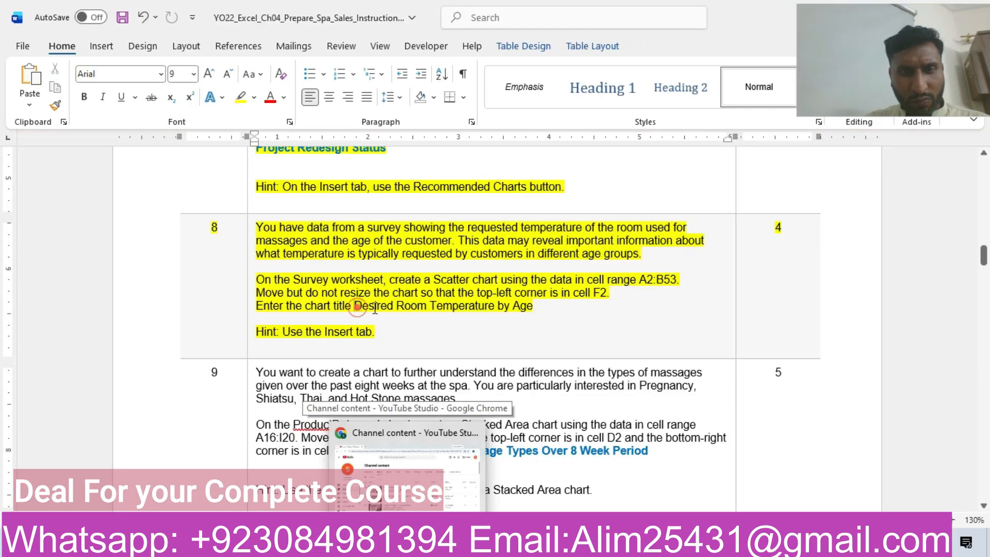
left_click_drag(356, 307, 508, 315)
key("ctrl+c")
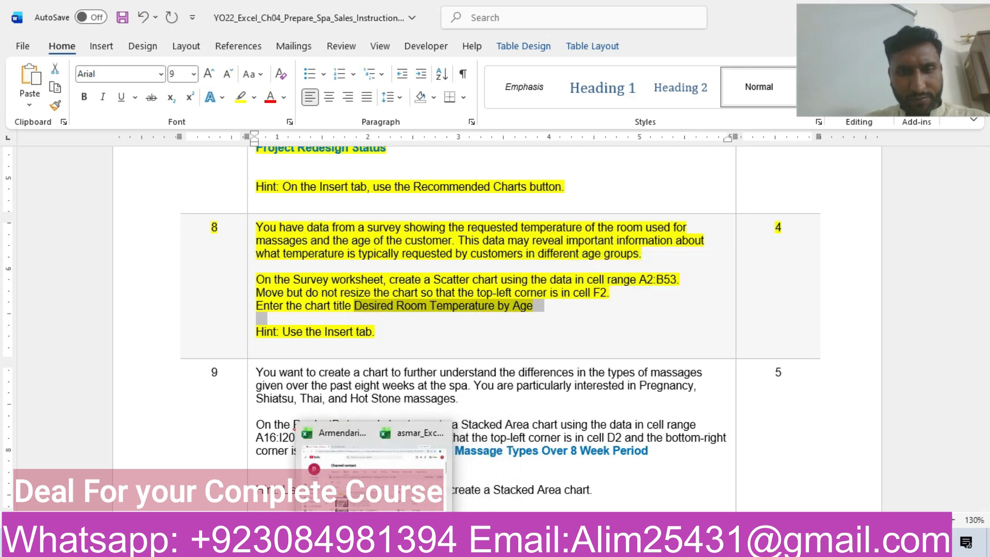
left_click(419, 472)
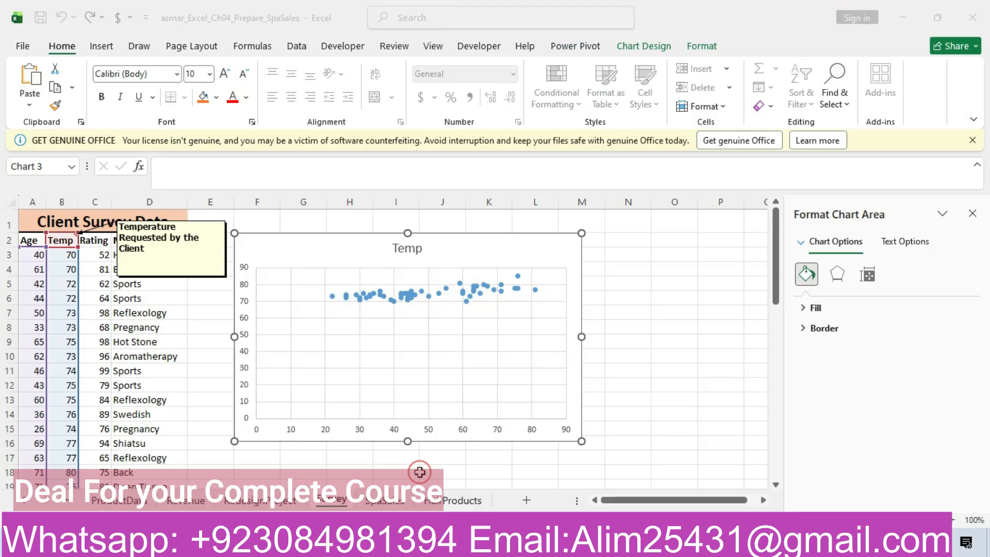
Step: Replace the scatter chart's title with the copied text "Desired Room Temperature by Age", without an extra line
left_click(420, 249)
double_click(420, 249)
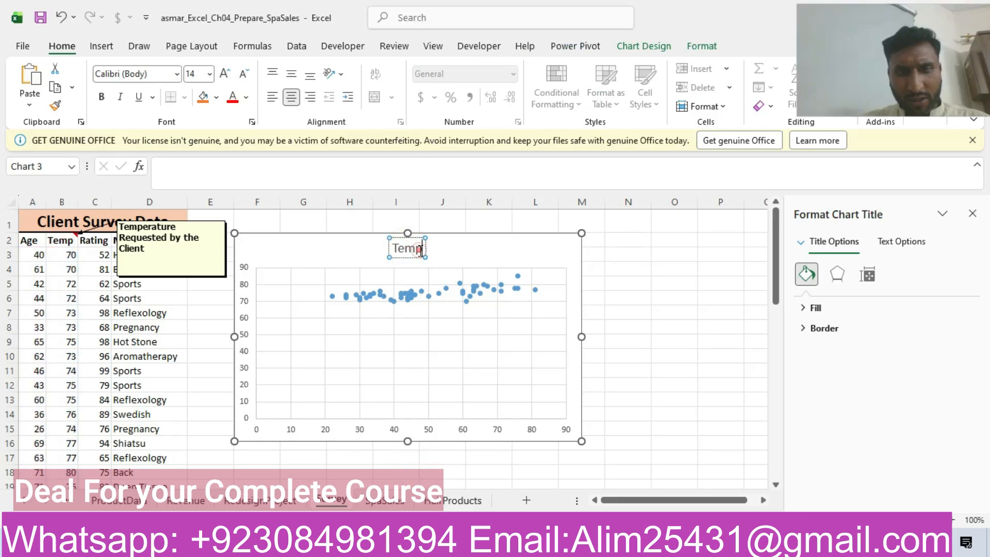
key("BackSpace")
key("ctrl+v")
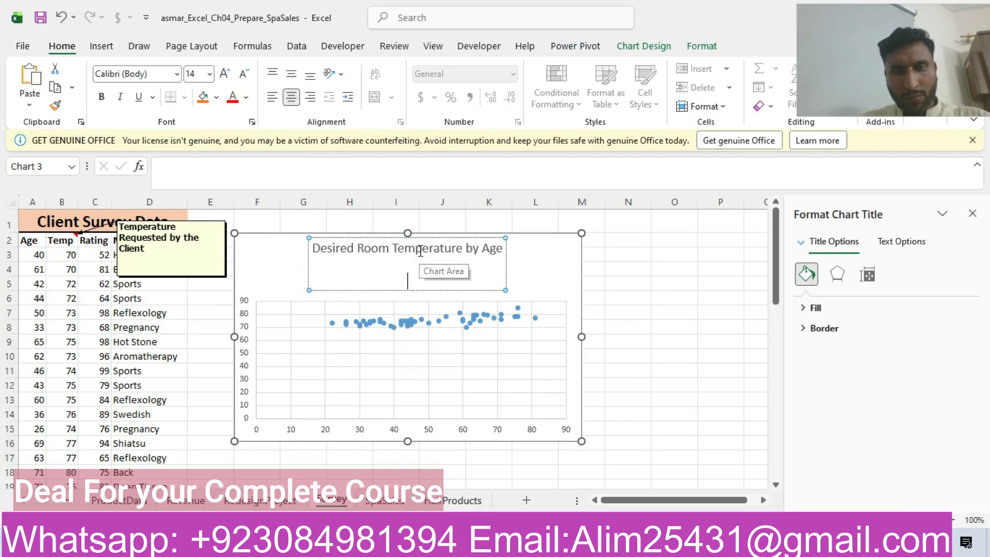
key("Return")
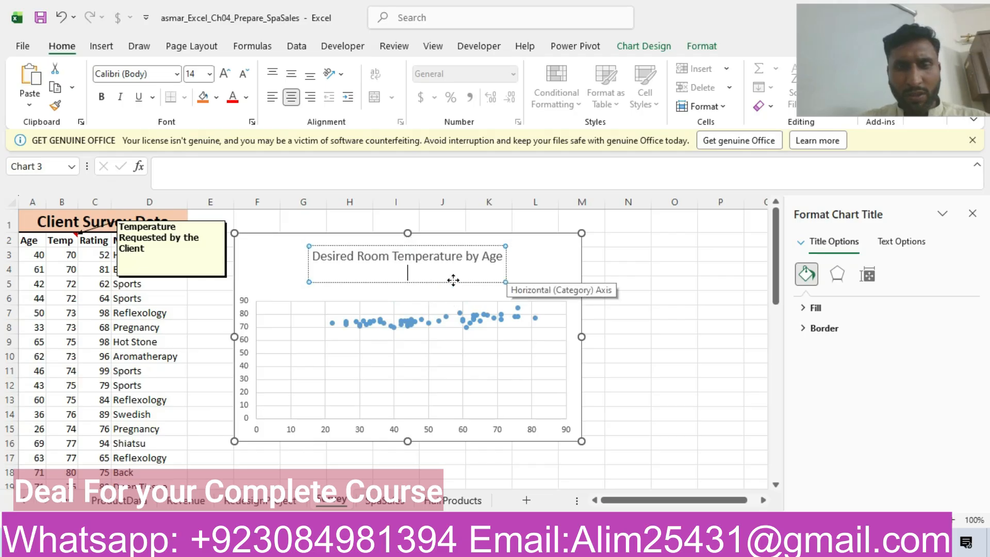
key("BackSpace")
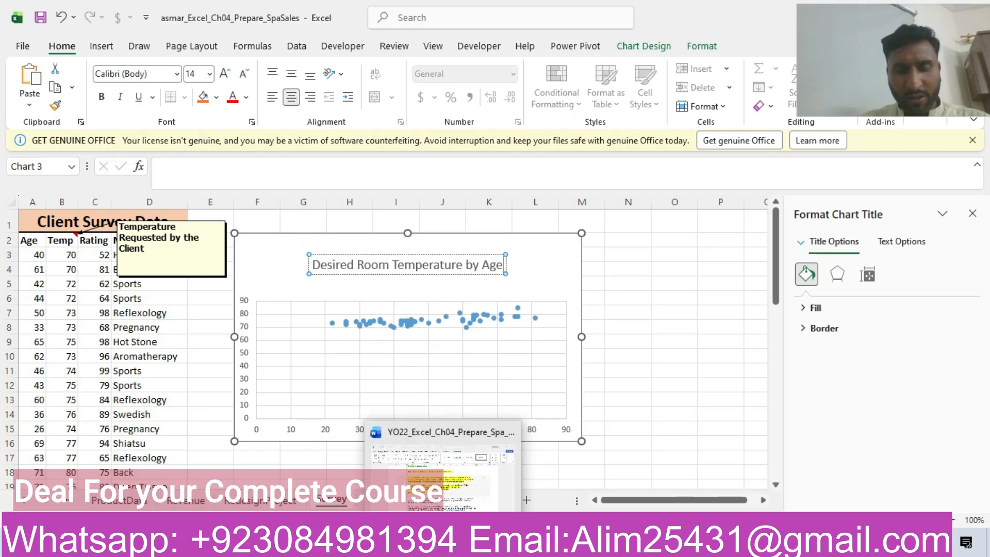
Step: Switch to the Word instructions and highlight the step 9 row about the Stacked Area chart in yellow
left_click(443, 545)
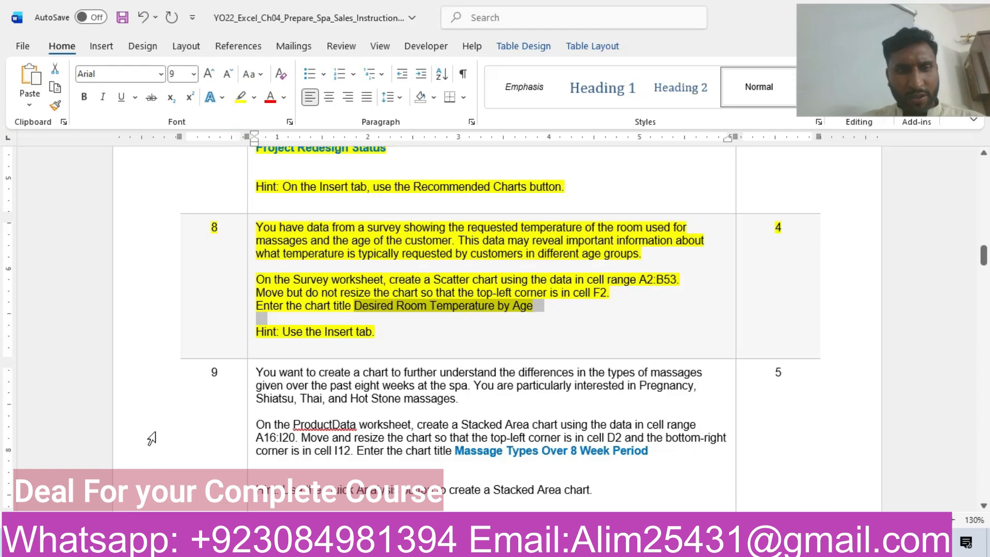
left_click(145, 418)
left_click(215, 395)
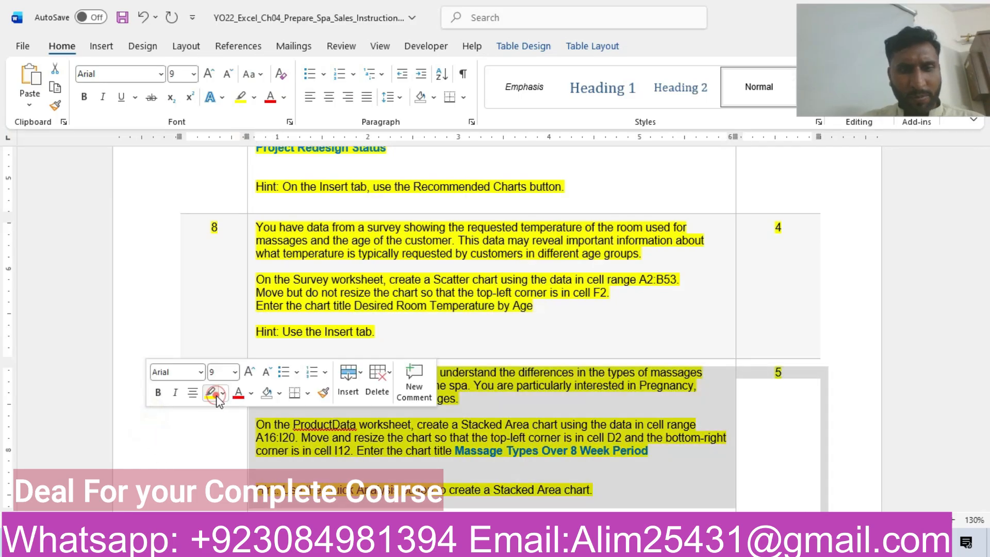
left_click_drag(989, 259, 989, 270)
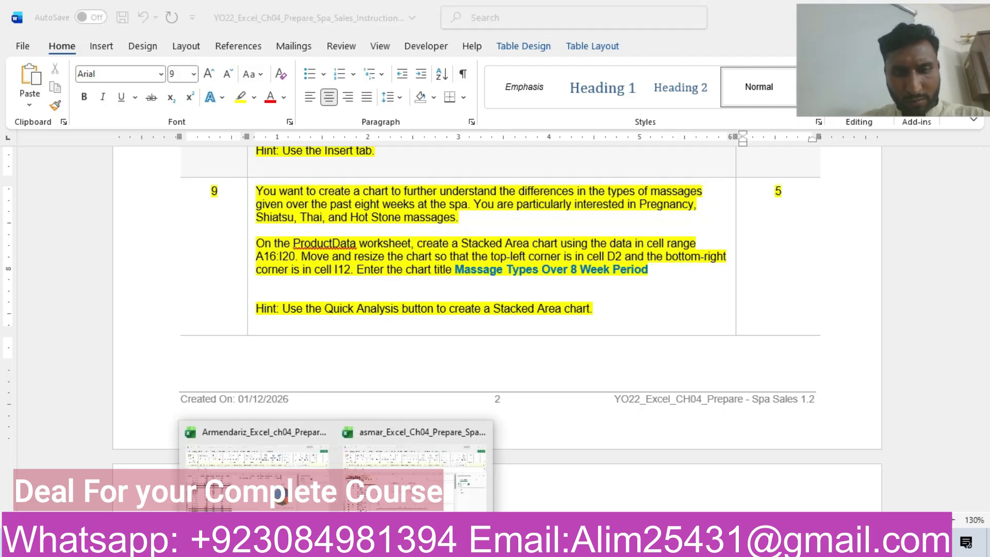
Step: Return to the workbook and delete the existing "Massage Types Over 8 Week Period" chart from the ProductData sheet
left_click(286, 504)
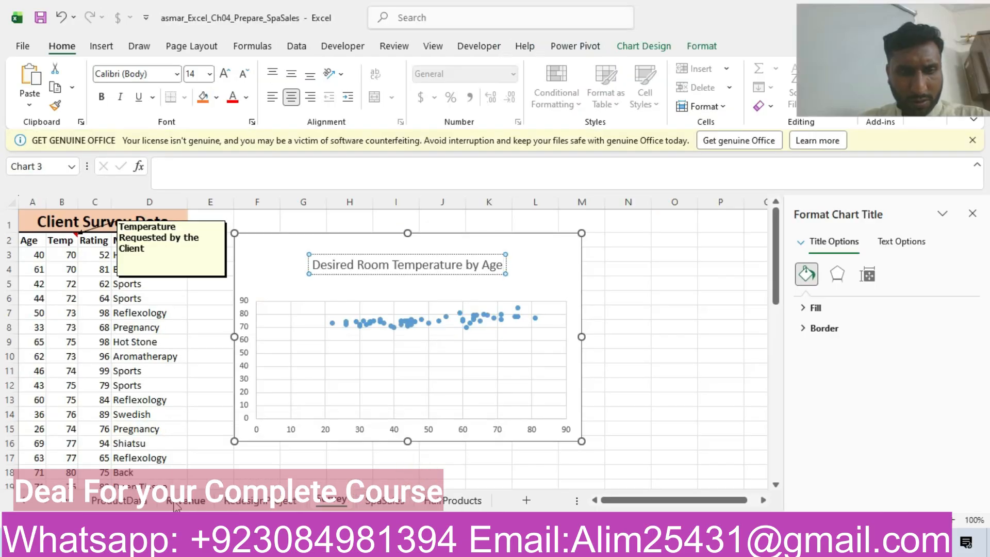
left_click(116, 501)
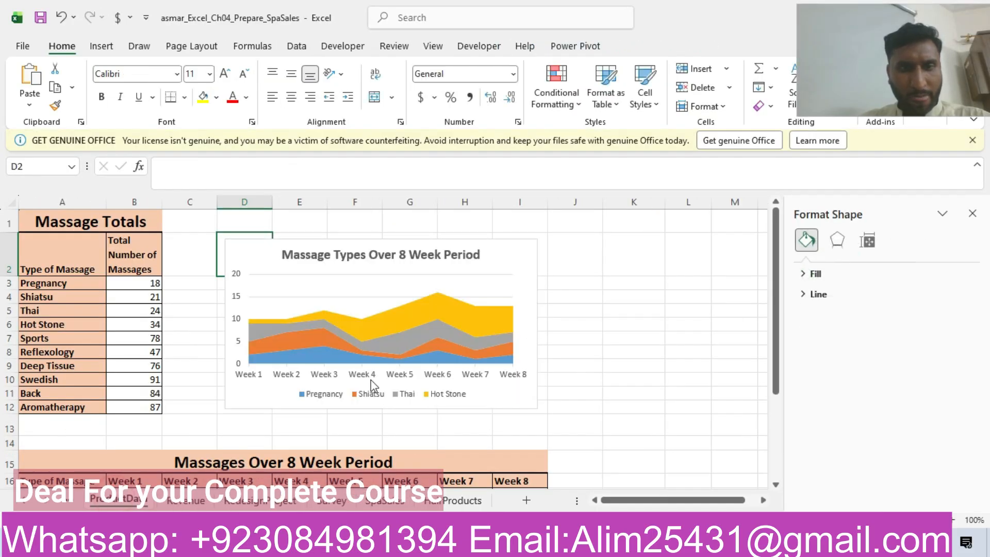
left_click(359, 250)
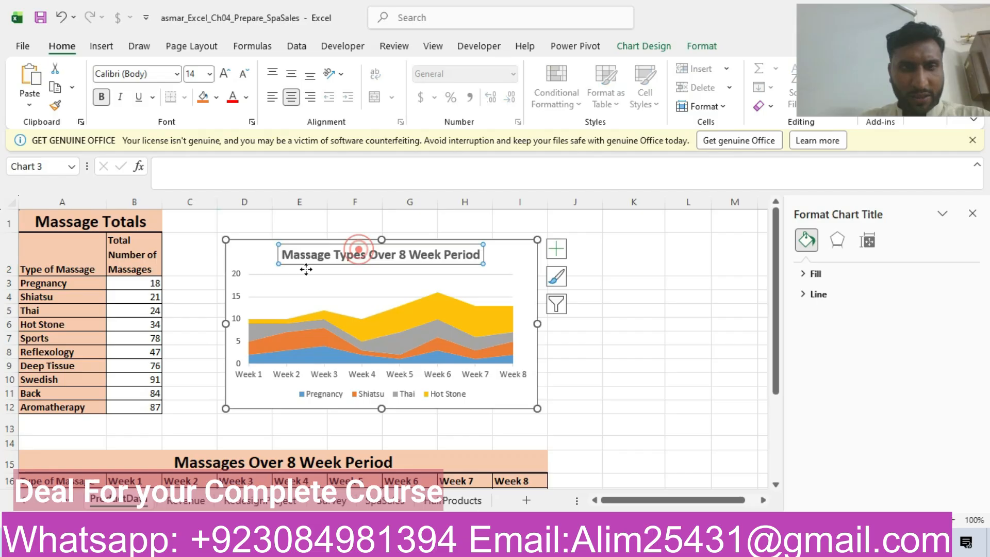
left_click(258, 285)
key("Delete")
left_click(243, 261)
key("Delete")
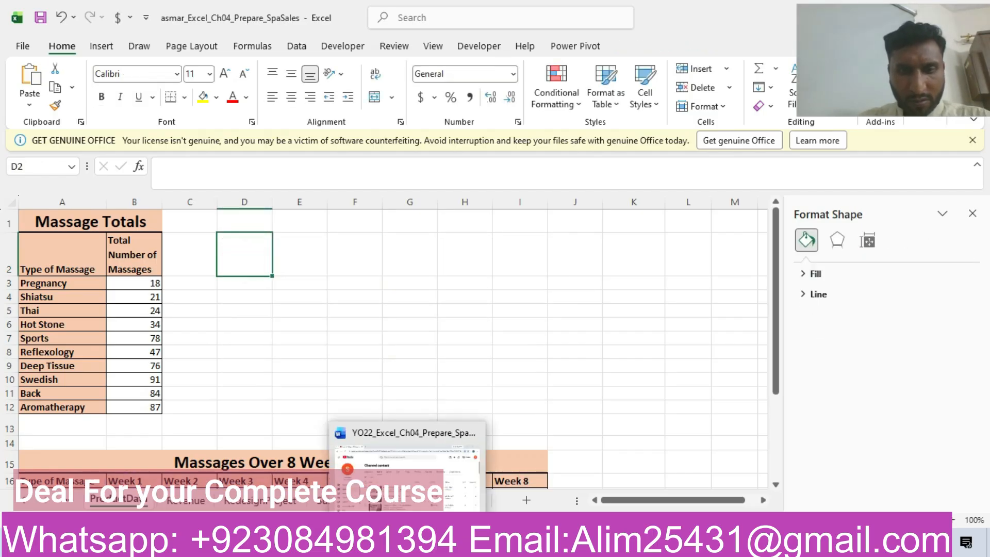
Step: Insert a Stacked Area chart from range A16:I20 on the ProductData sheet, checking the requirements in step 9 of the Word instructions
left_click(403, 492)
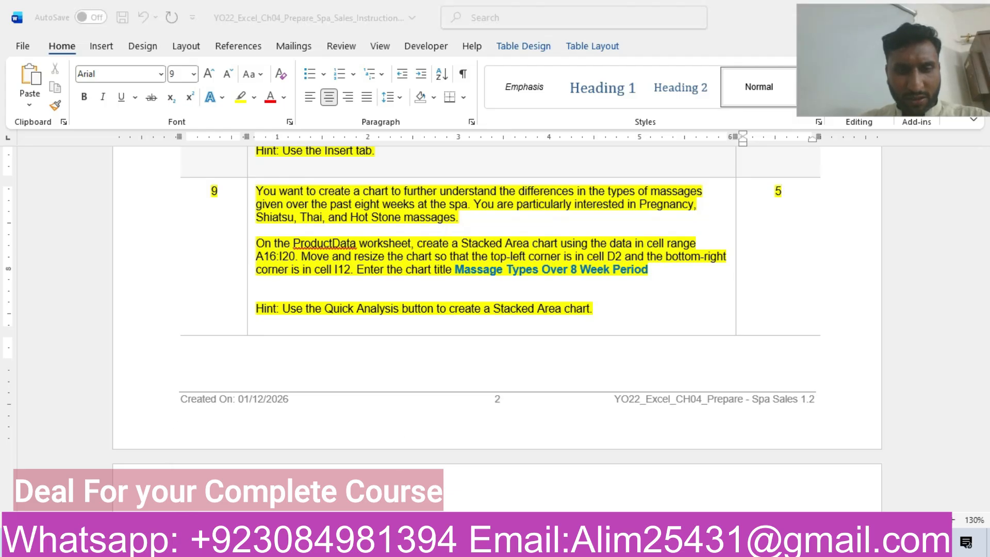
left_click(402, 454)
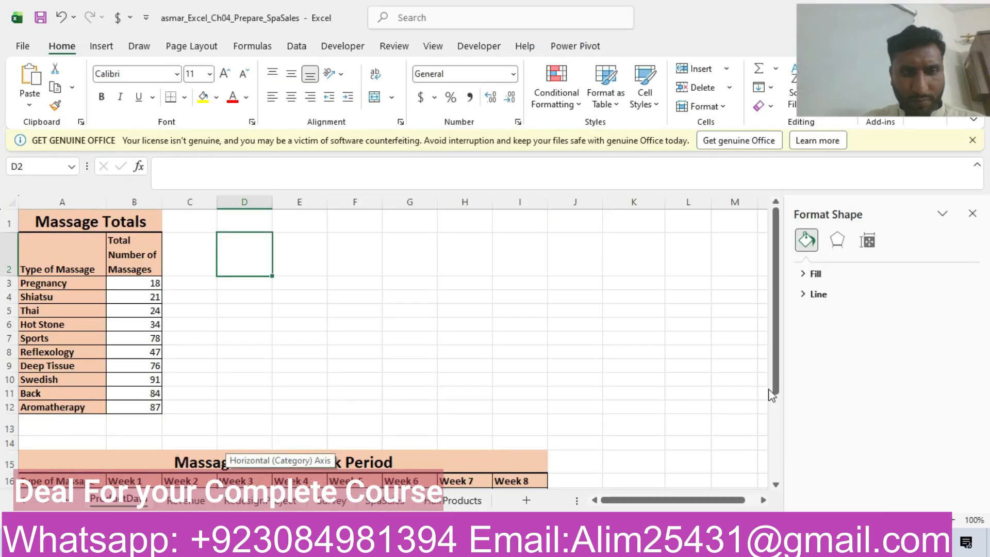
left_click_drag(778, 333, 800, 413)
left_click_drag(66, 334, 535, 392)
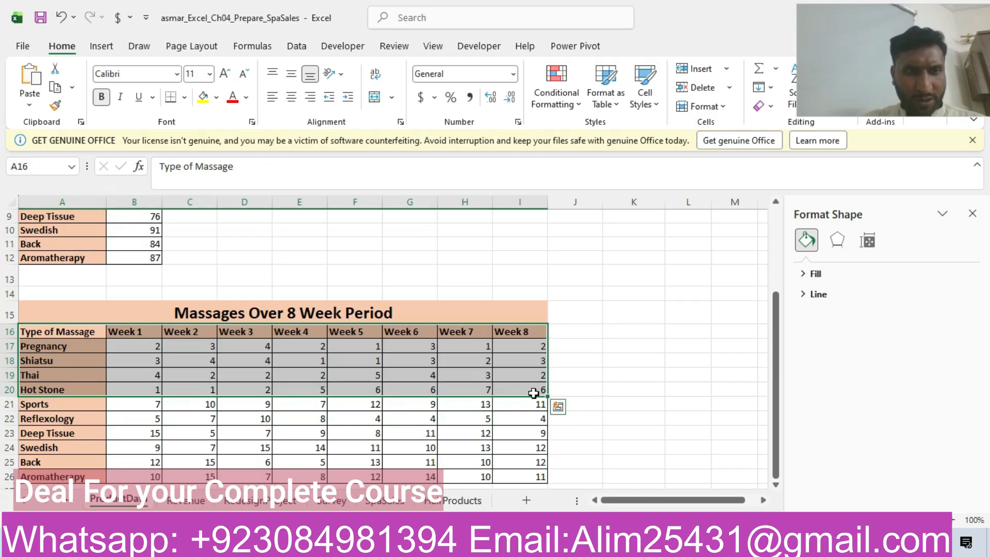
left_click(103, 46)
left_click(389, 80)
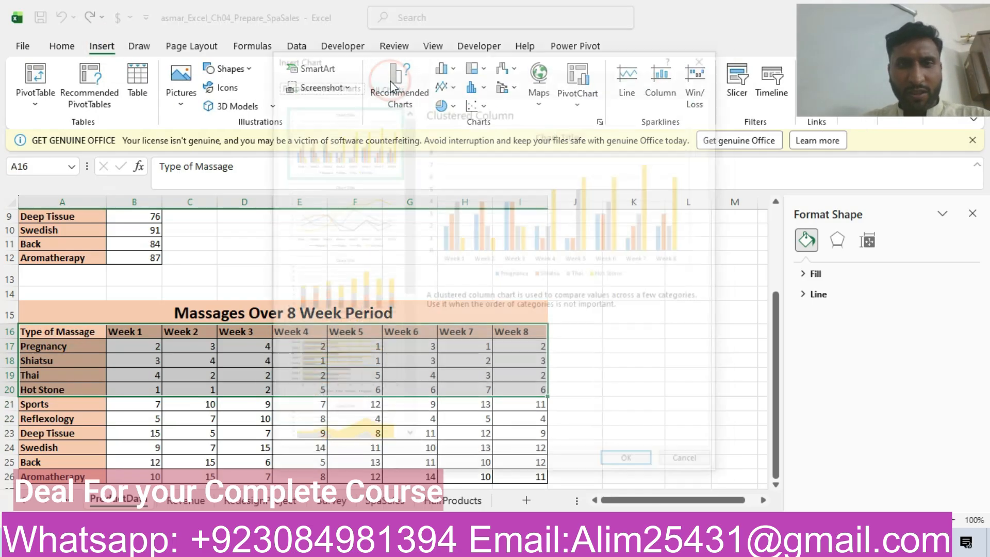
left_click(354, 420)
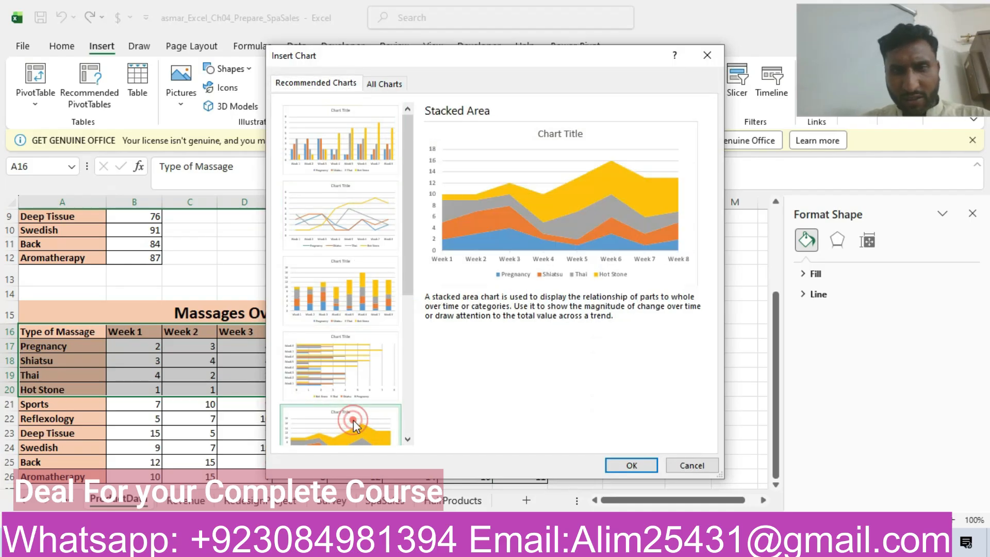
left_click(443, 547)
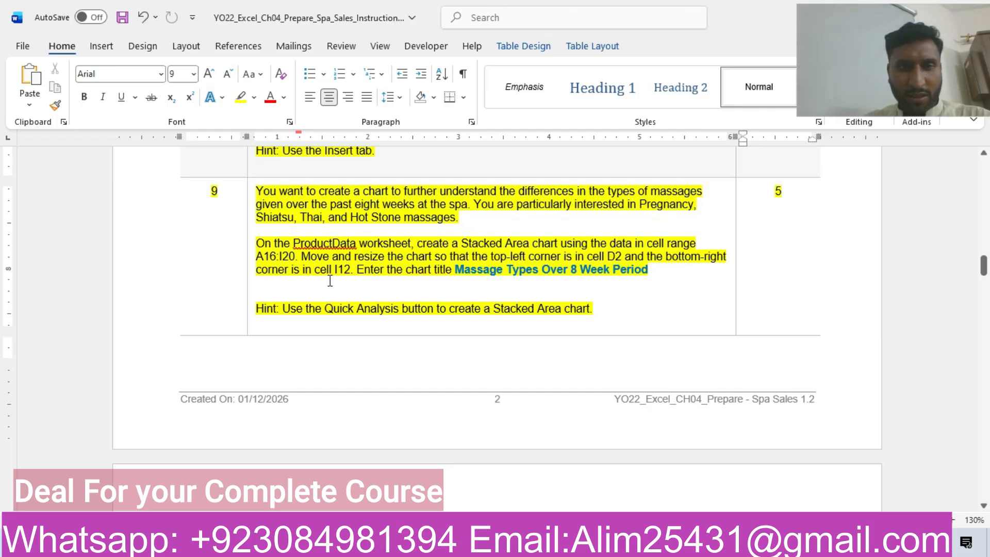
left_click(335, 544)
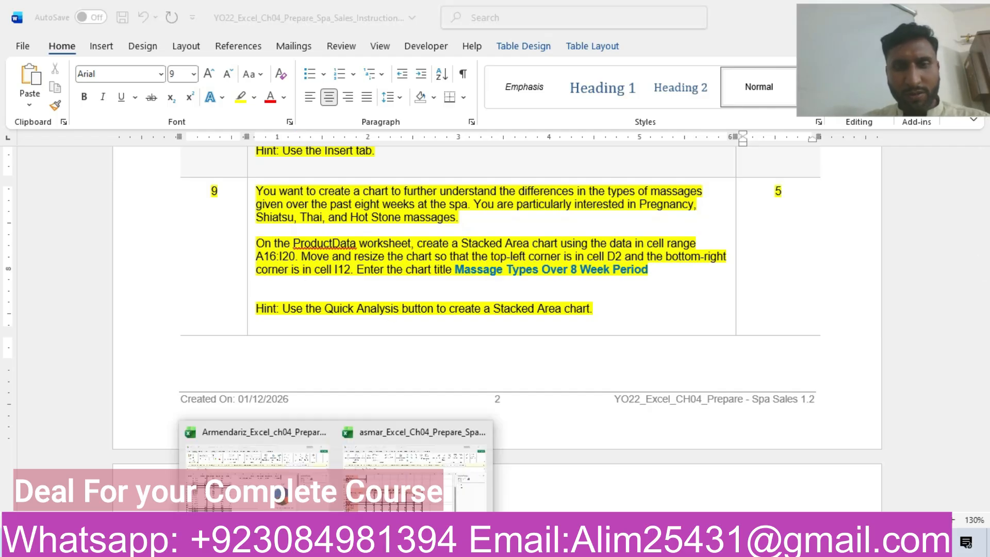
left_click(415, 468)
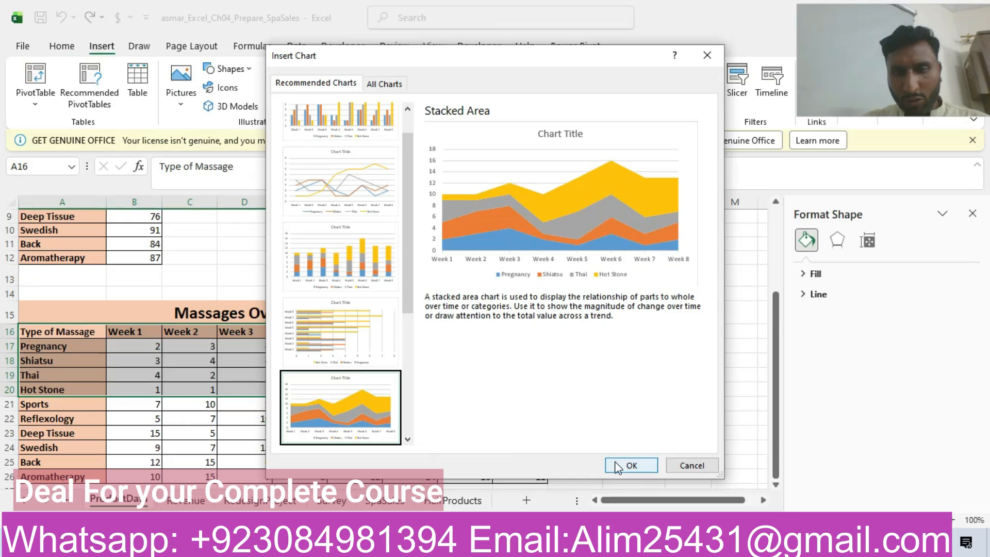
left_click(631, 465)
Step: Check step 9 in Word, then move and resize the stacked area chart so it spans from cell D2 to cell I12
left_click_drag(778, 407, 798, 325)
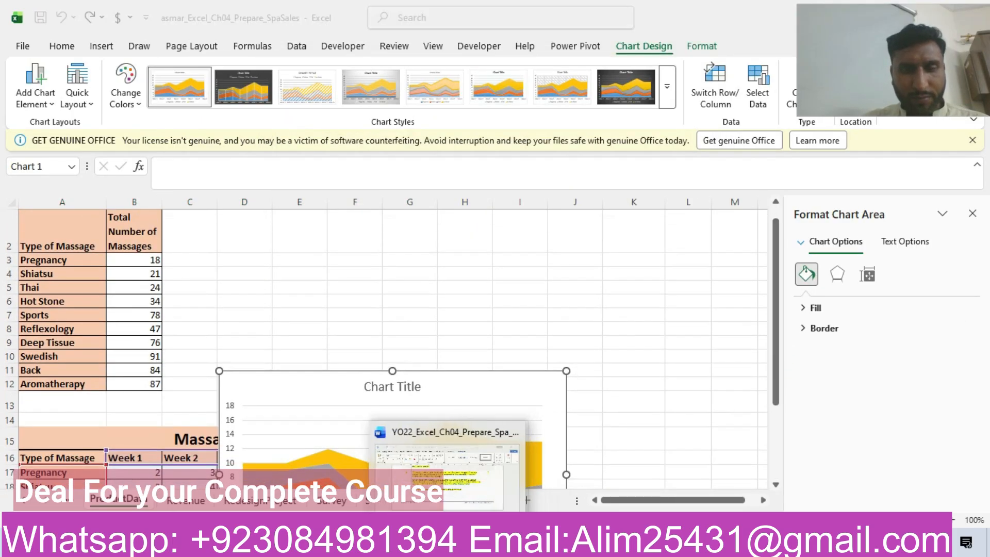
left_click(449, 543)
left_click(781, 191)
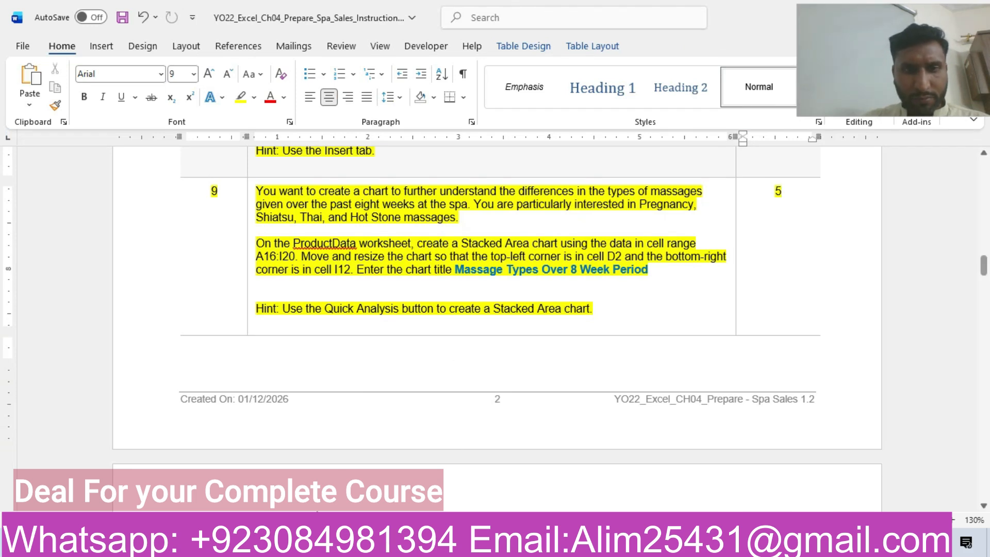
left_click(338, 543)
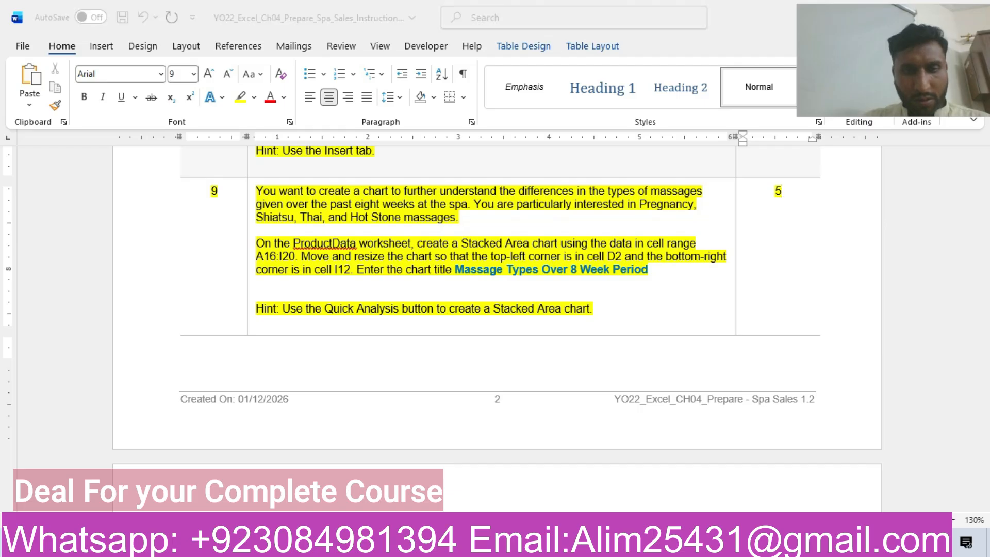
left_click(407, 482)
left_click_drag(312, 387, 318, 248)
left_click_drag(570, 433, 533, 387)
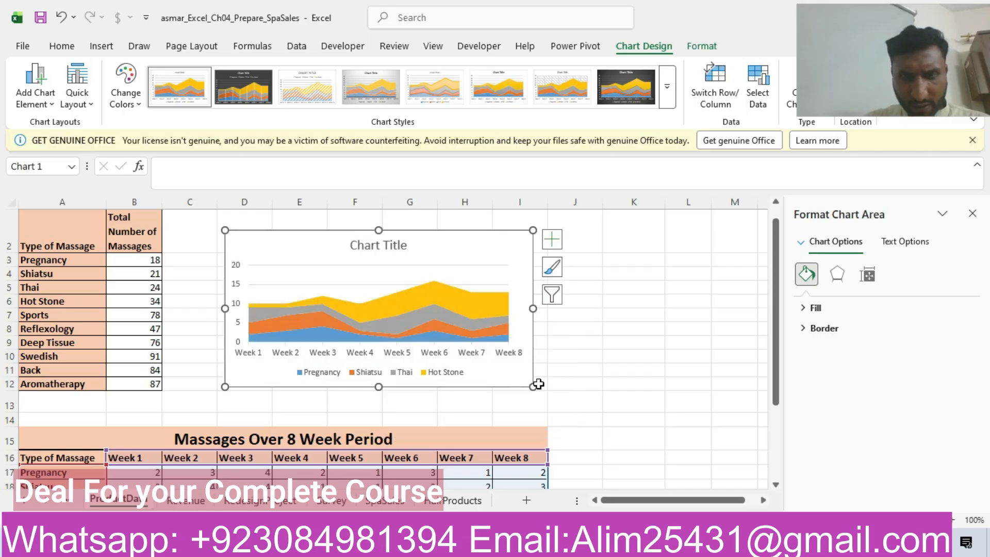
left_click(539, 385)
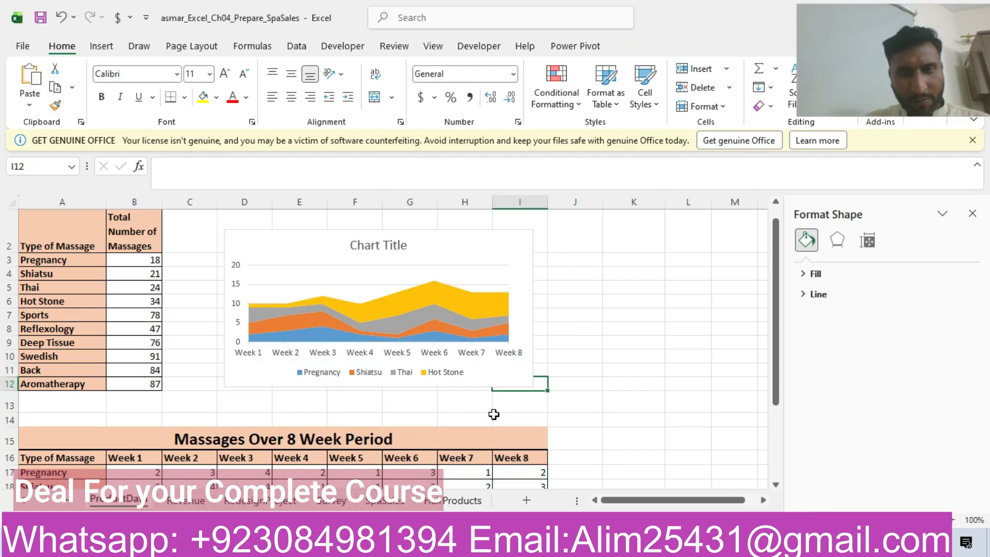
Step: Copy the title "Massage Types Over 8 Week Period" from step 9 of the Word instructions and return to the ProductData sheet
left_click(446, 544)
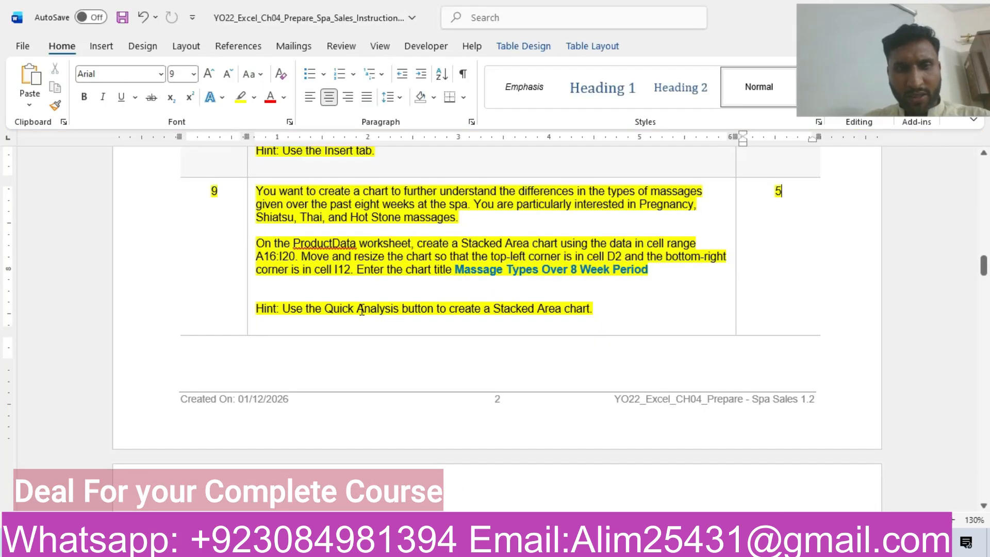
left_click_drag(458, 268, 633, 269)
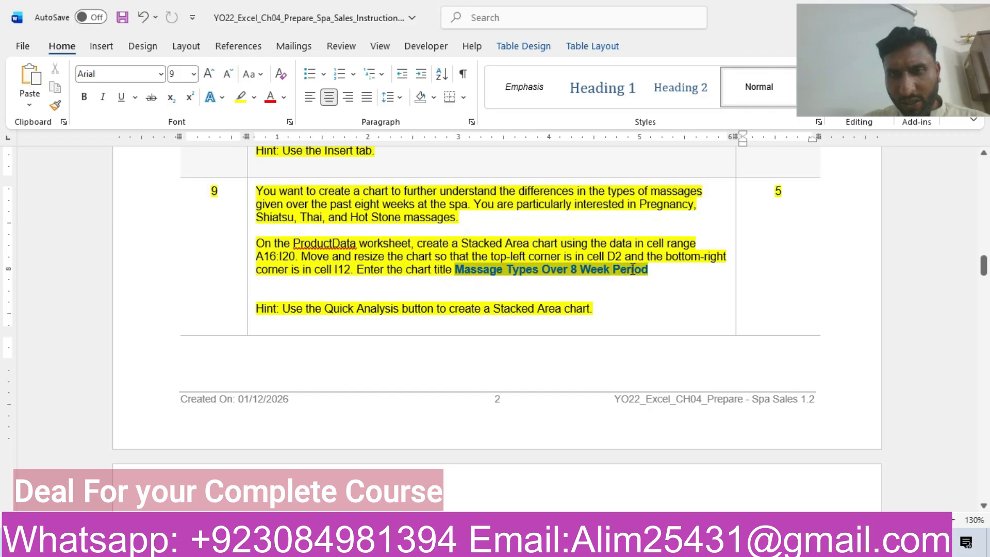
key("ctrl+c")
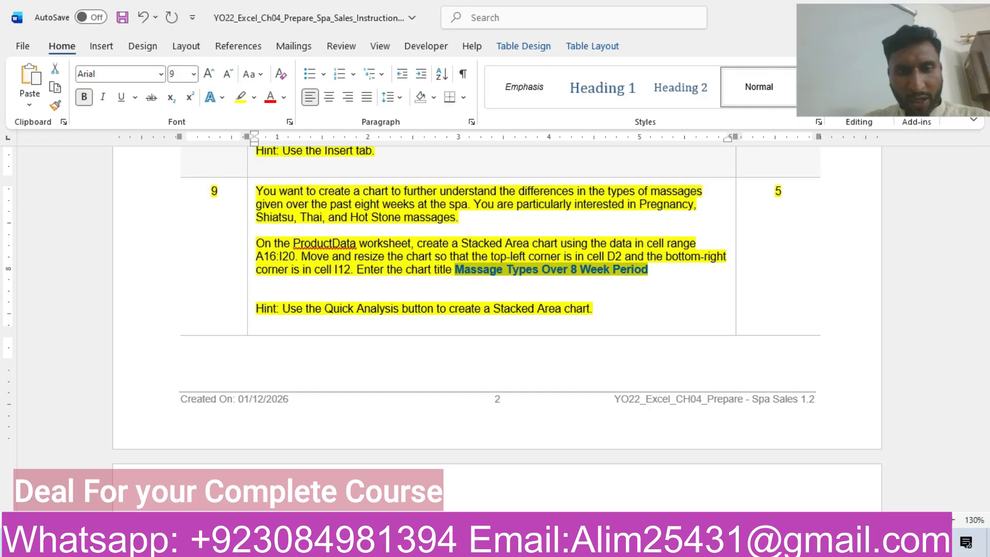
mouse_move(332, 546)
left_click(415, 478)
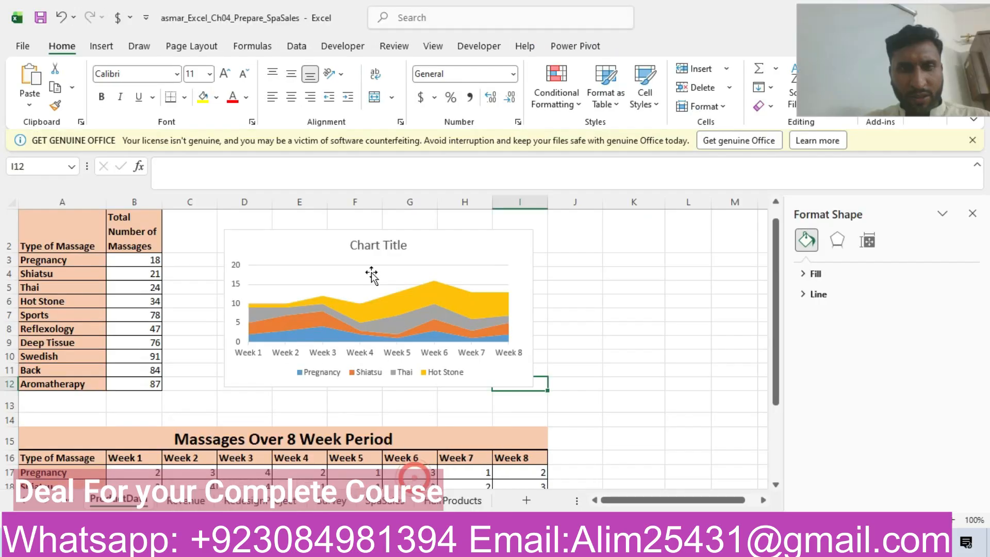
Step: Replace the placeholder title of the stacked area chart with the copied text "Massage Types Over 8 Week Period"
left_click(388, 246)
left_click(406, 246)
key("BackSpace")
key("BackSpace")
key("BackSpace")
key("BackSpace")
key("BackSpace")
key("BackSpace")
key("BackSpace")
key("BackSpace")
key("BackSpace")
key("BackSpace")
key("BackSpace")
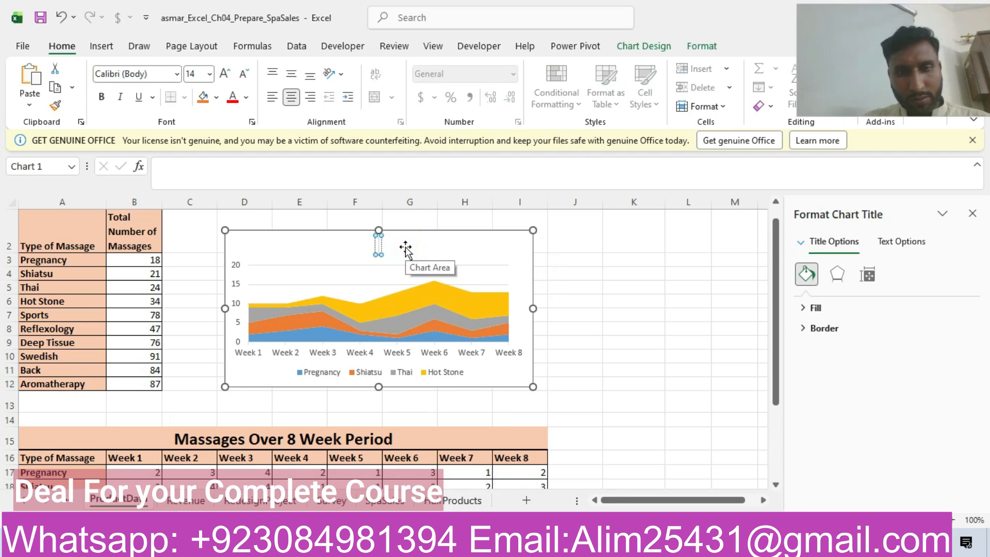
key("ctrl+v")
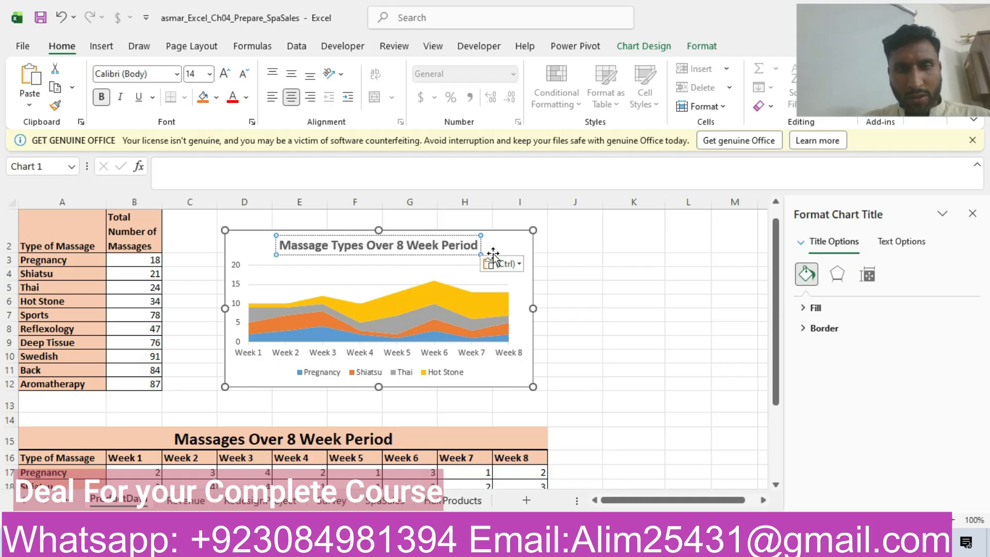
left_click(495, 252)
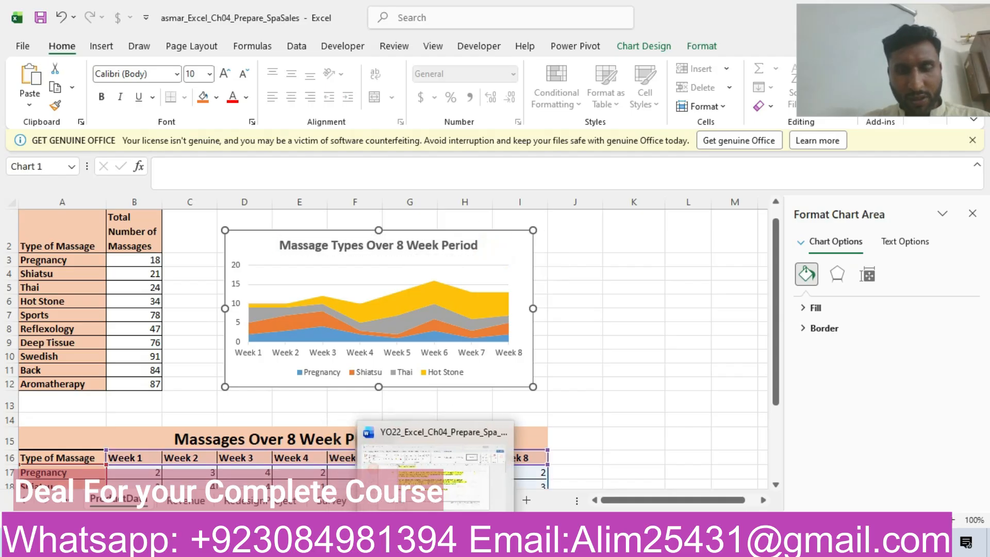
Step: Switch to the Word instructions and highlight the step 10 table row in yellow
left_click(434, 548)
left_click_drag(985, 271, 986, 444)
left_click_drag(2, 450, 4, 293)
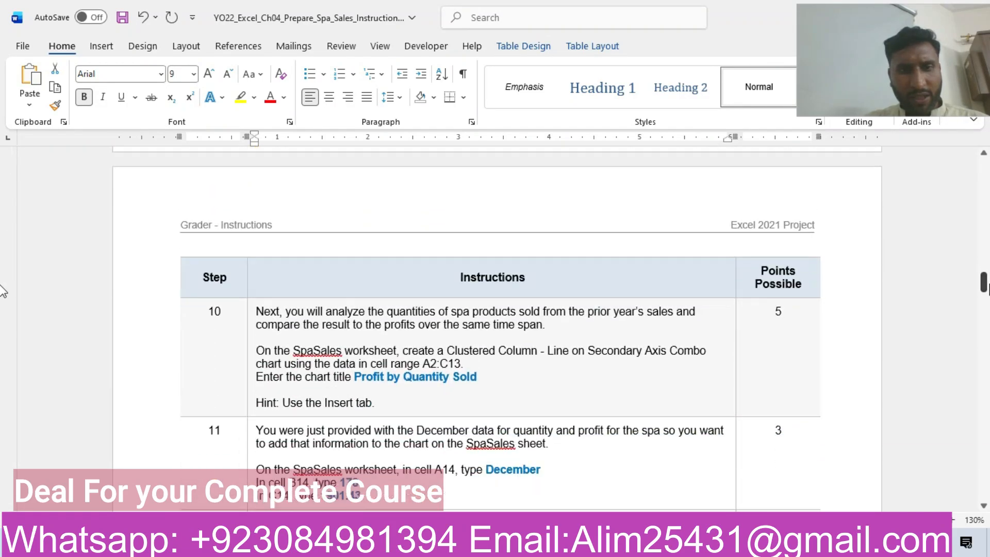
left_click(170, 339)
left_click(233, 309)
key("Right")
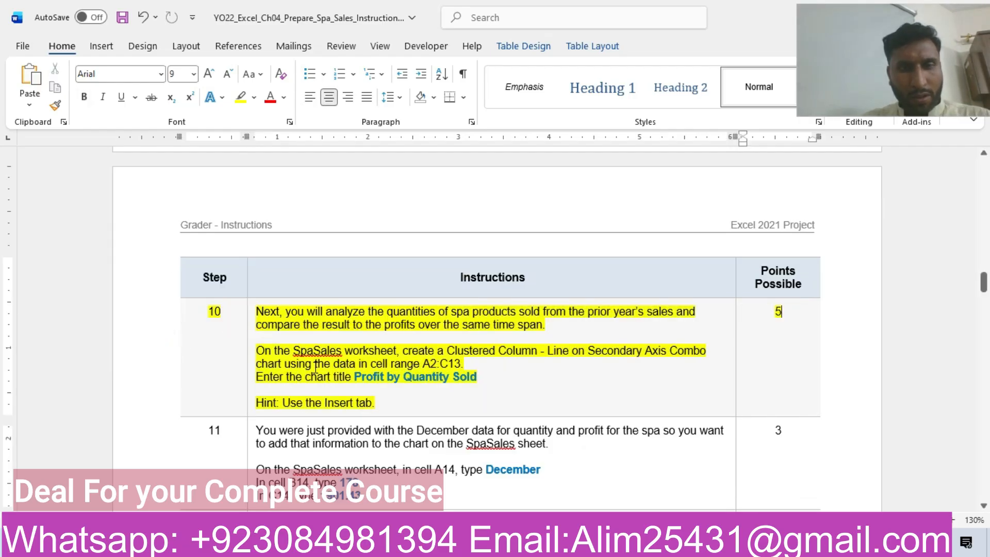
left_click(315, 366)
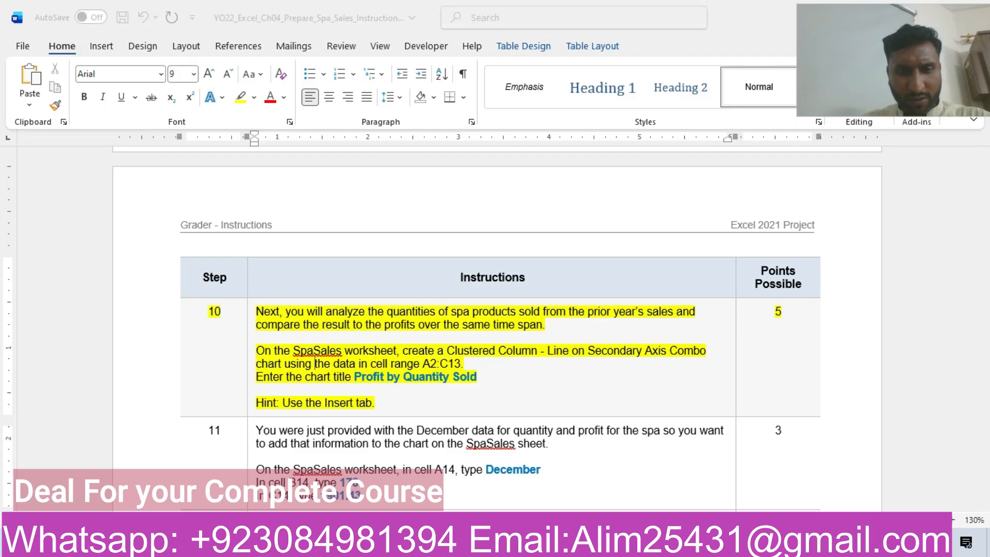
Step: Return to the workbook and delete the existing "Profit by Quantity Sold" chart from the SpaSales sheet
left_click(398, 477)
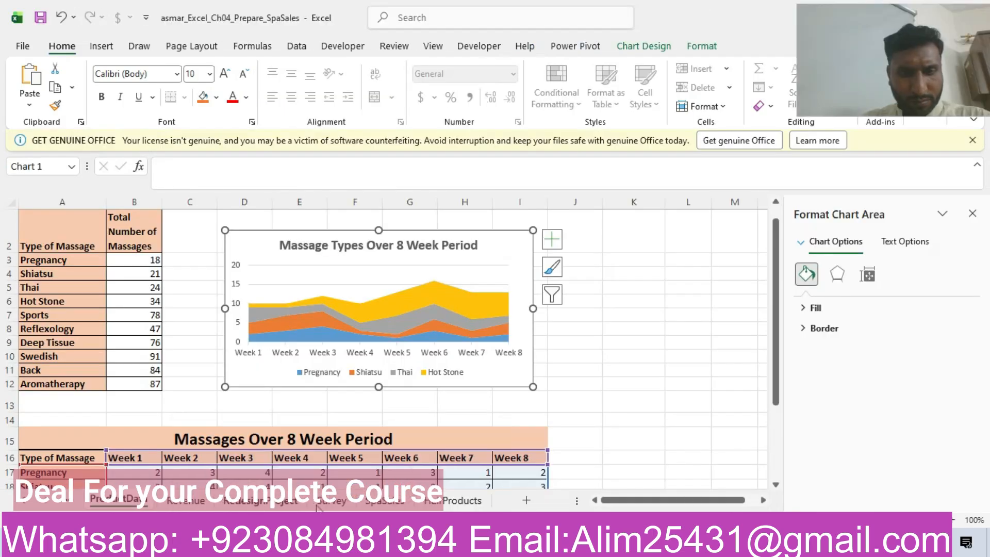
left_click(386, 501)
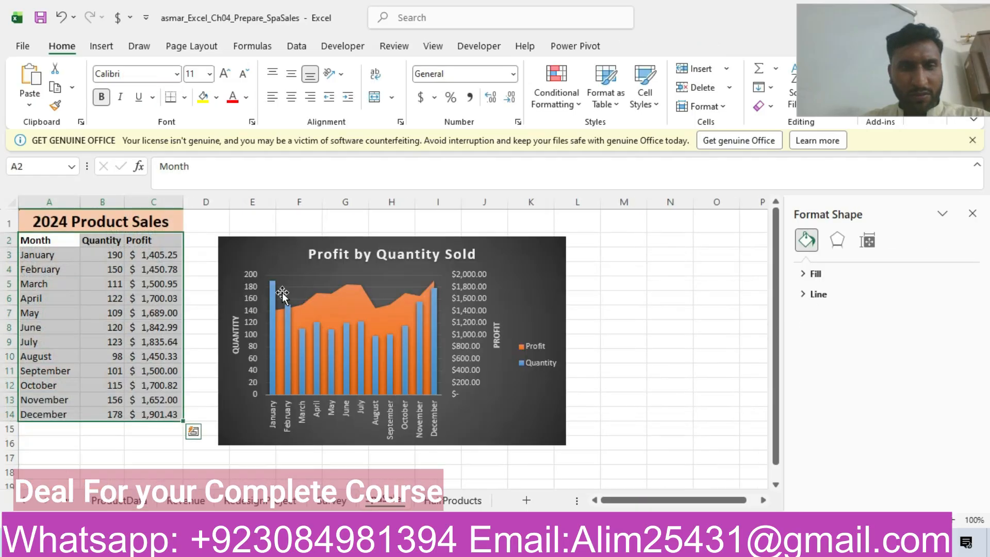
left_click(256, 252)
key("Delete")
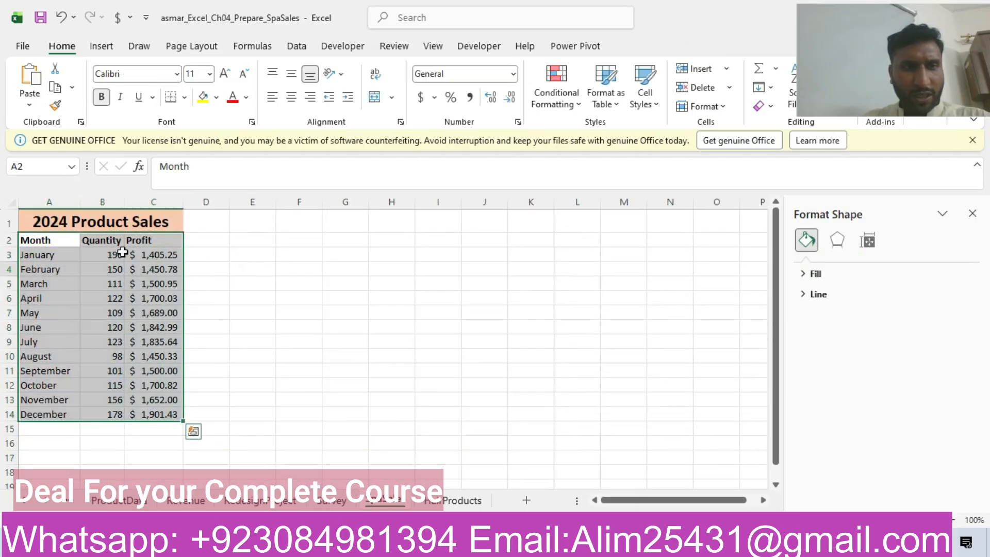
Step: Recheck step 10 in Word, then insert a Clustered Column - Line on Secondary Axis combo chart from range A2:C14 on the SpaSales sheet
left_click(442, 546)
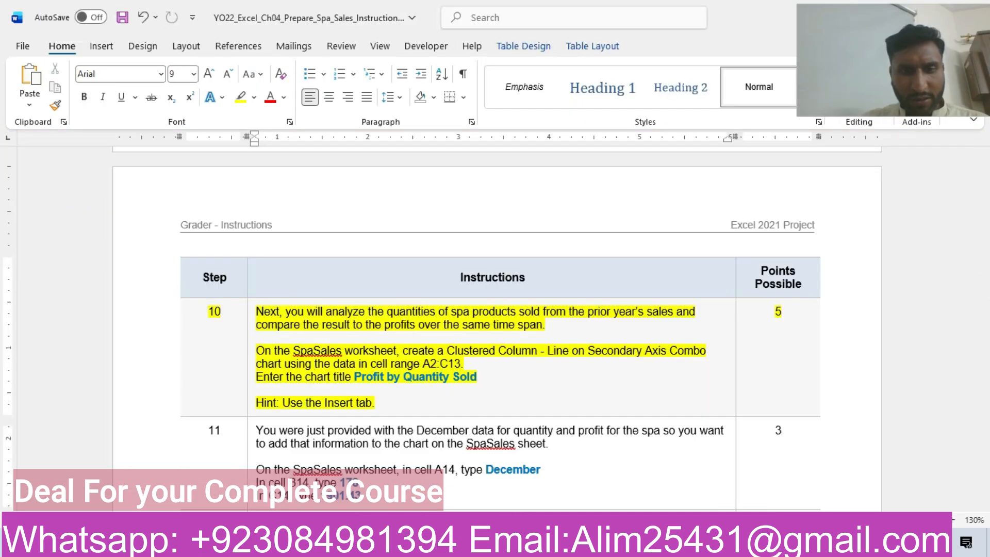
mouse_move(330, 547)
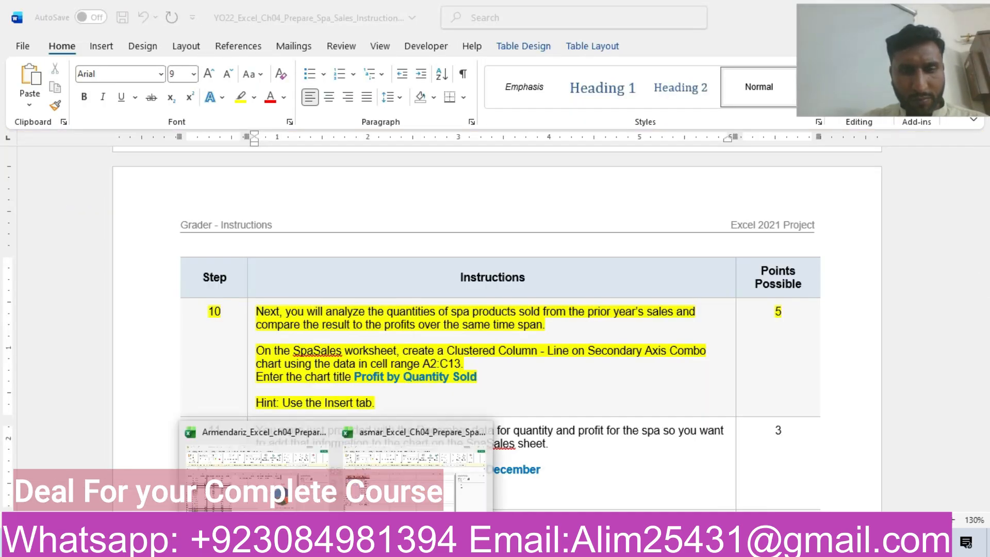
left_click(408, 464)
left_click_drag(42, 242, 135, 413)
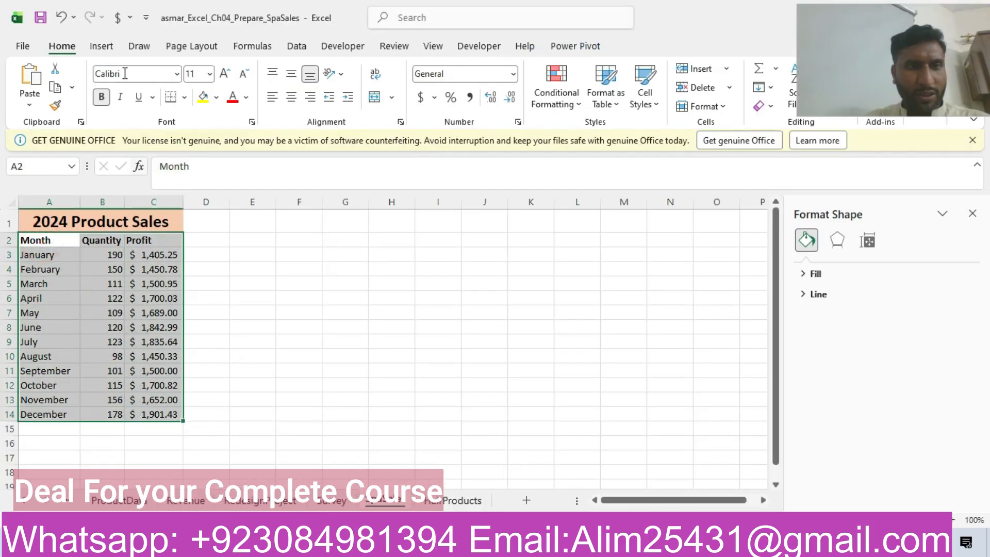
left_click(102, 46)
left_click(401, 80)
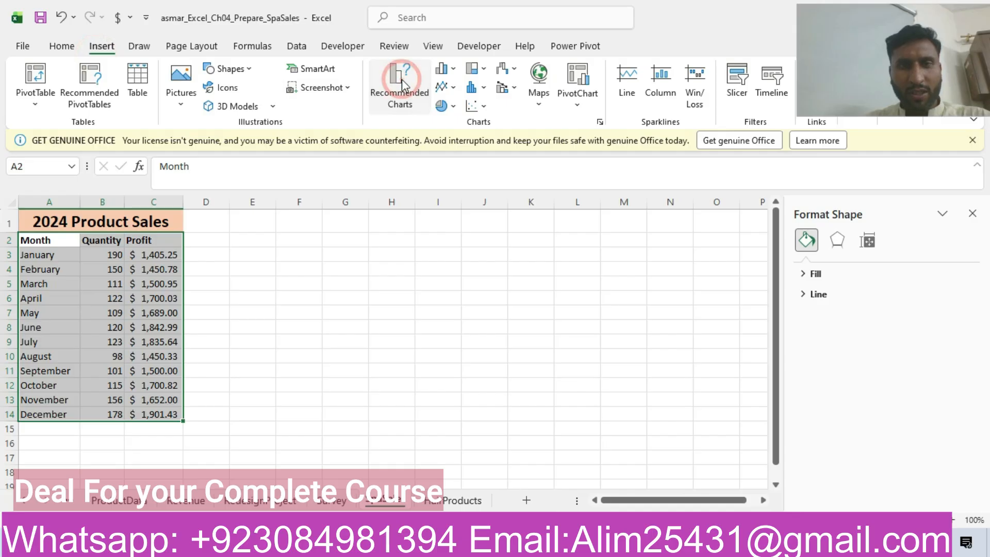
left_click(381, 84)
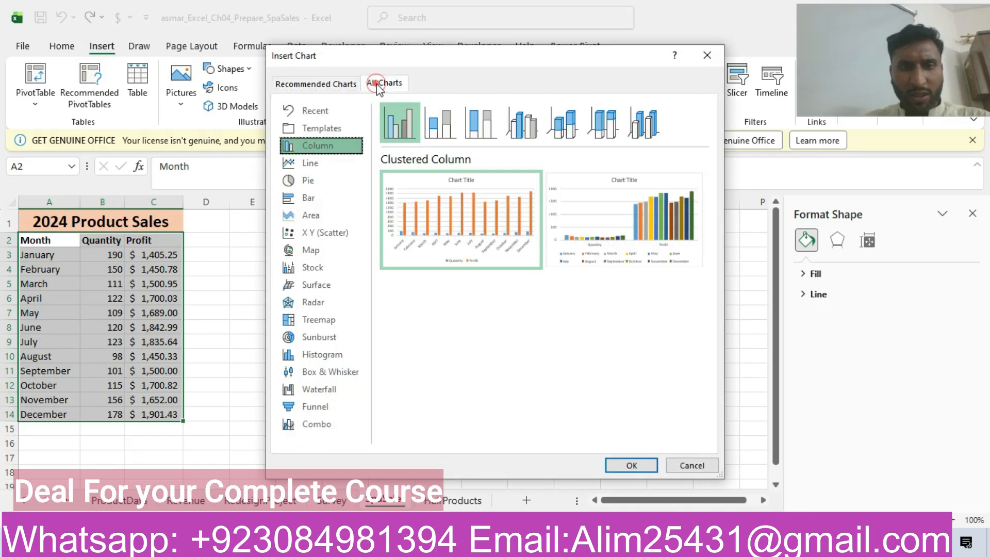
left_click(333, 419)
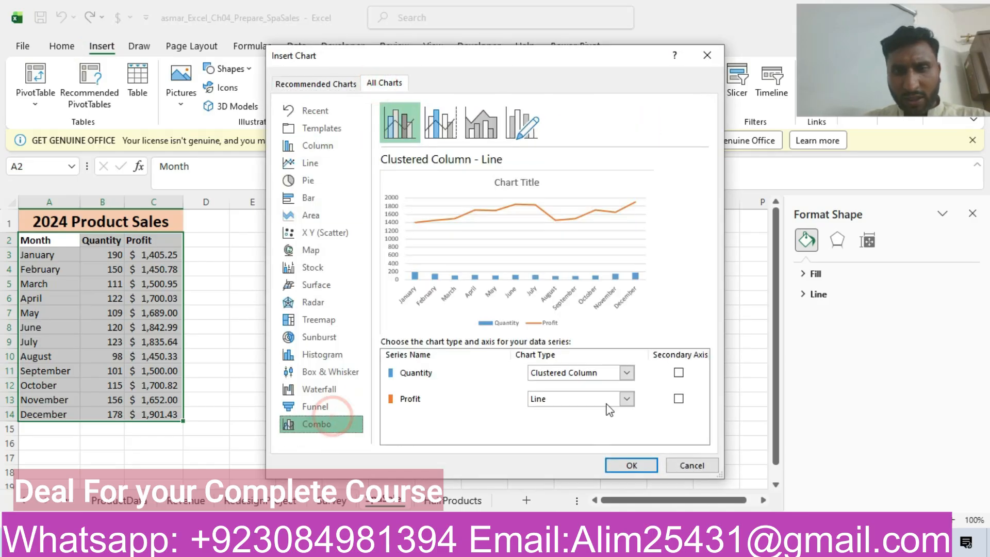
left_click(441, 123)
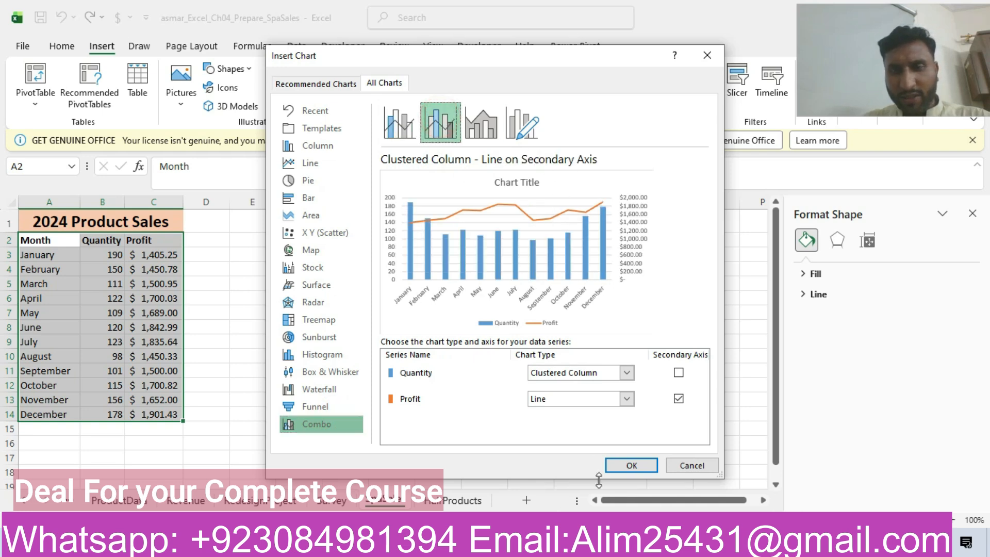
left_click(618, 469)
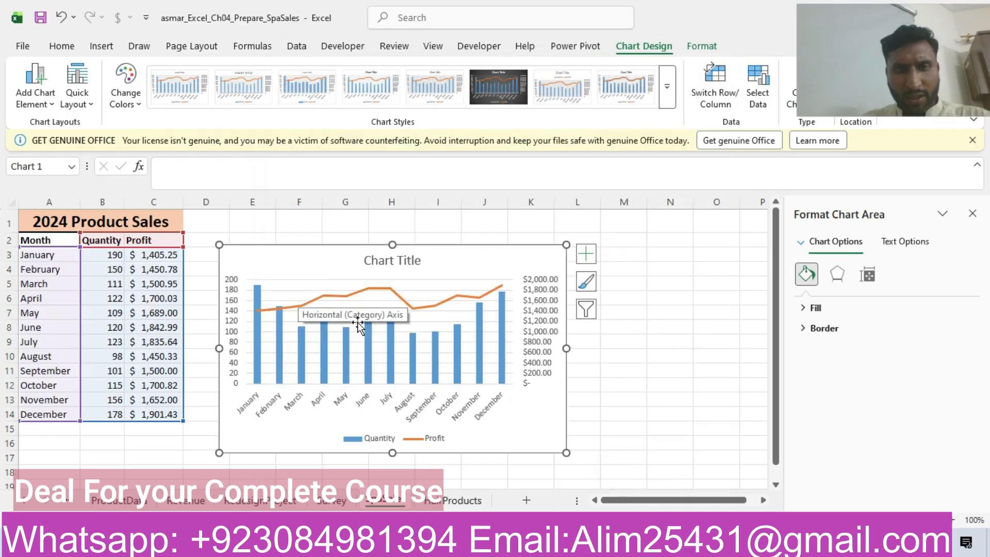
Step: Copy the title "Profit by Quantity Sold" from step 10 of the Word instructions and return to the SpaSales sheet
left_click(435, 543)
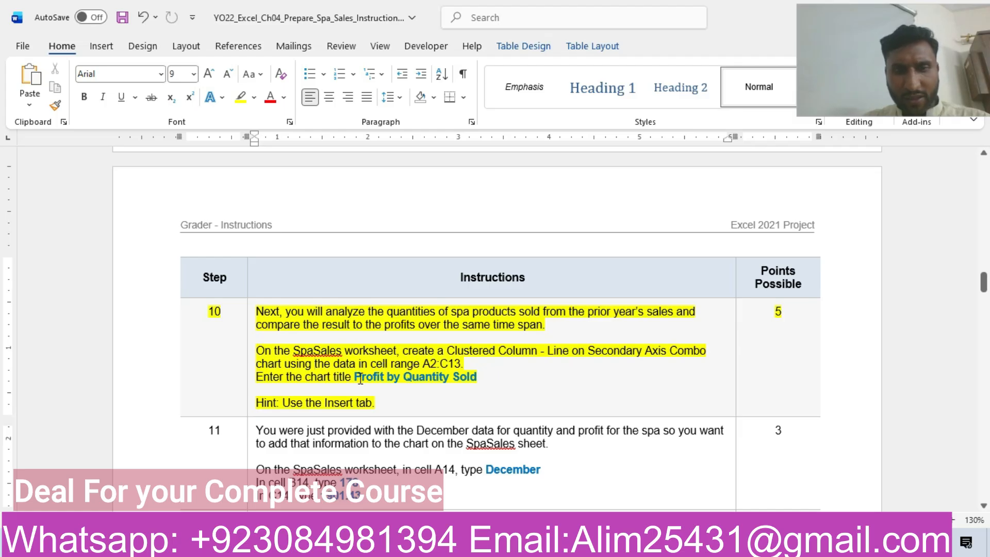
left_click_drag(355, 377, 473, 380)
key("ctrl+c")
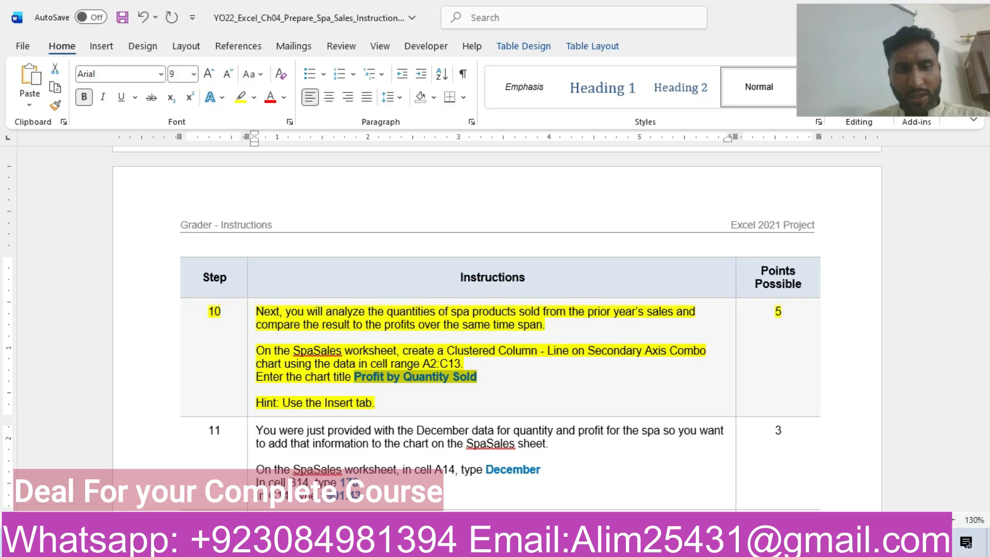
left_click(337, 545)
left_click(444, 469)
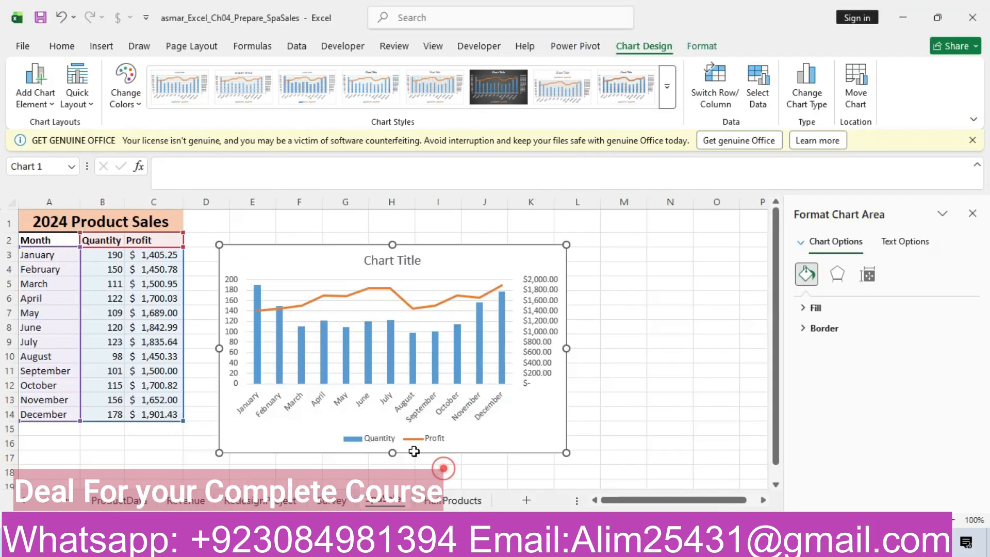
Step: Replace the combo chart's placeholder title with the copied text "Profit by Quantity Sold"
left_click(407, 265)
left_click(418, 262)
key("BackSpace")
key("BackSpace")
key("BackSpace")
key("BackSpace")
key("BackSpace")
key("BackSpace")
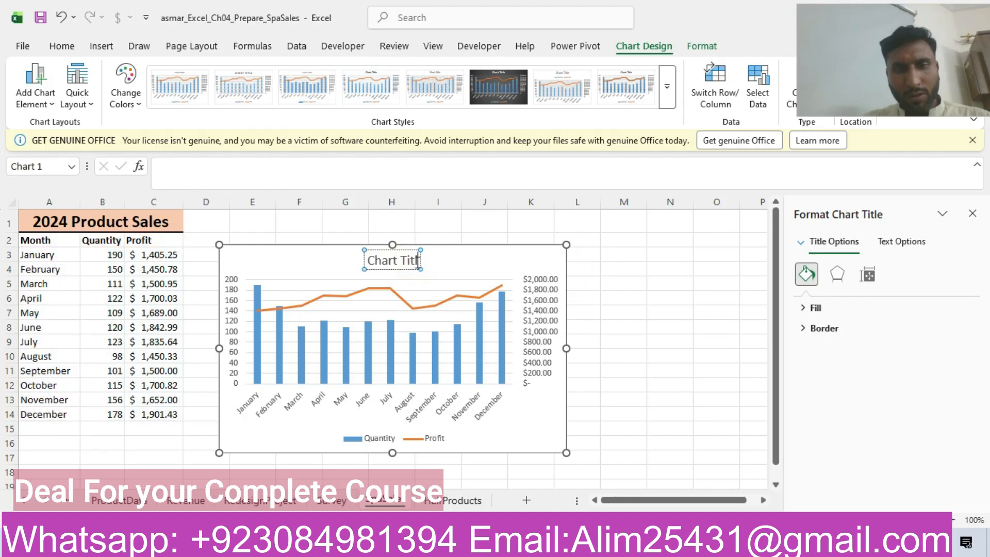
key("BackSpace")
key("BackSpace")
key("BackSpace")
key("BackSpace")
key("BackSpace")
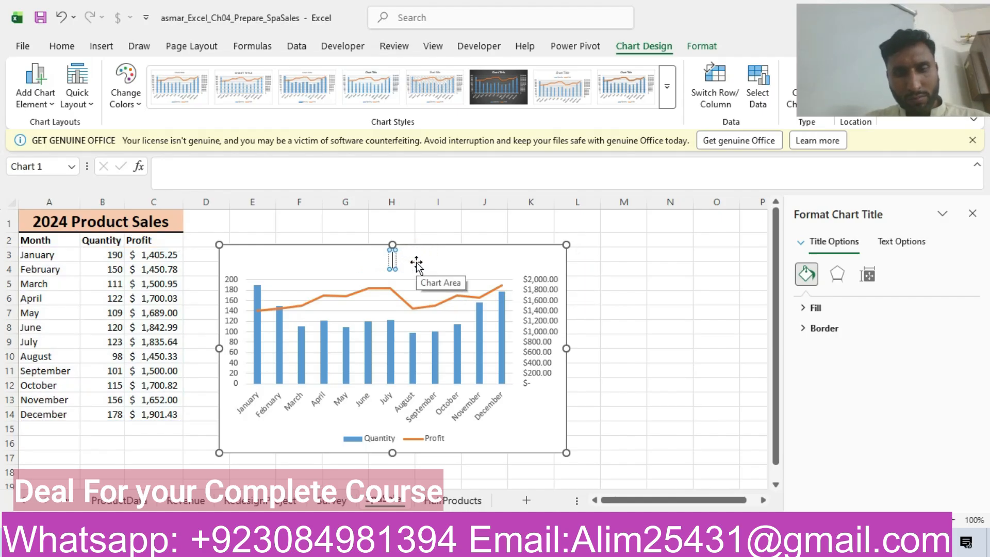
key("ctrl+v")
left_click(504, 266)
Step: Switch to the Word instructions and highlight the step 11 table row in yellow
mouse_move(479, 546)
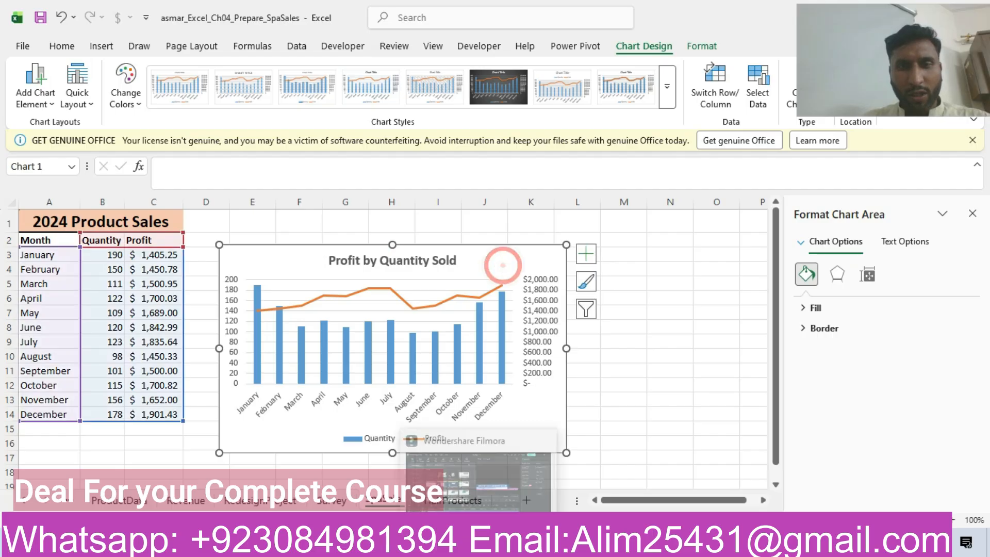
left_click(436, 546)
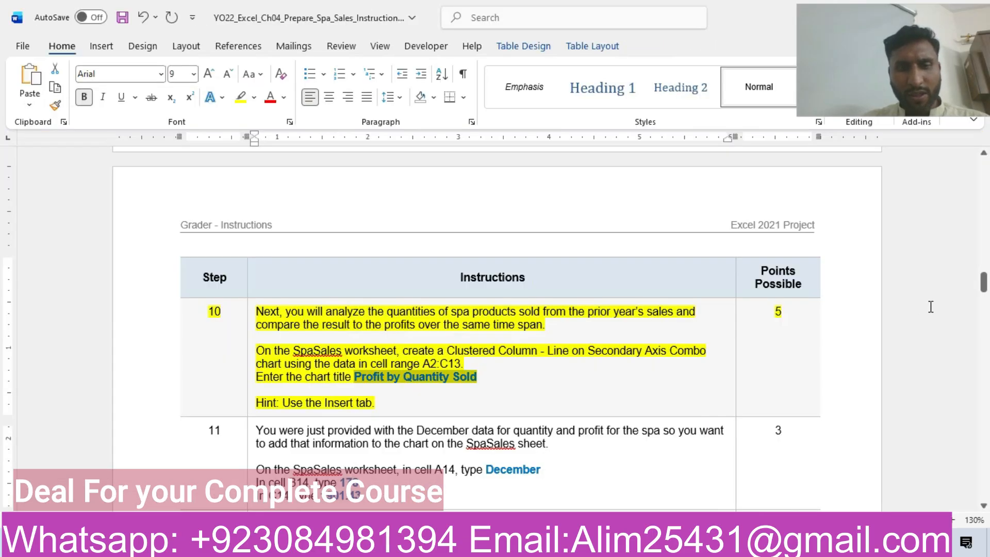
left_click_drag(983, 282, 983, 291)
left_click(167, 301)
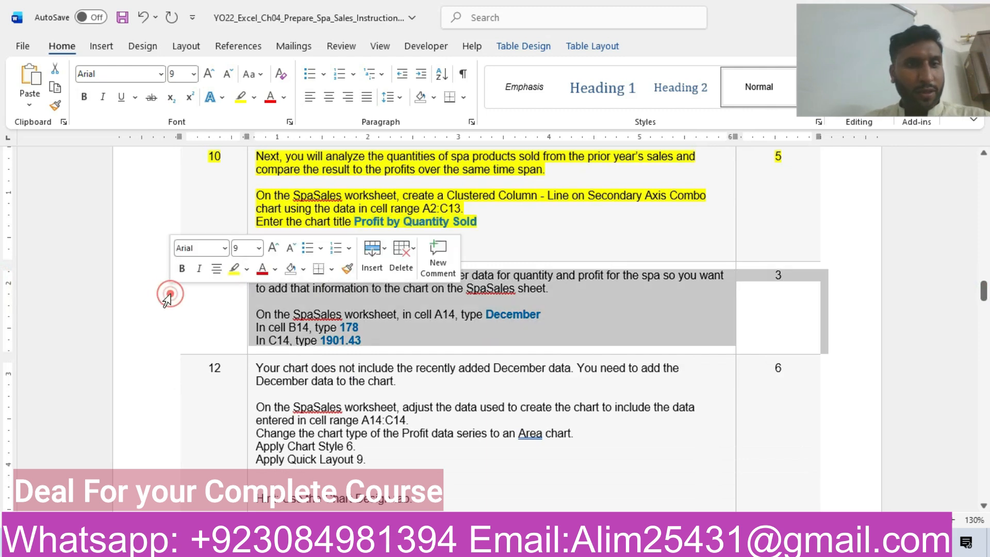
left_click(234, 269)
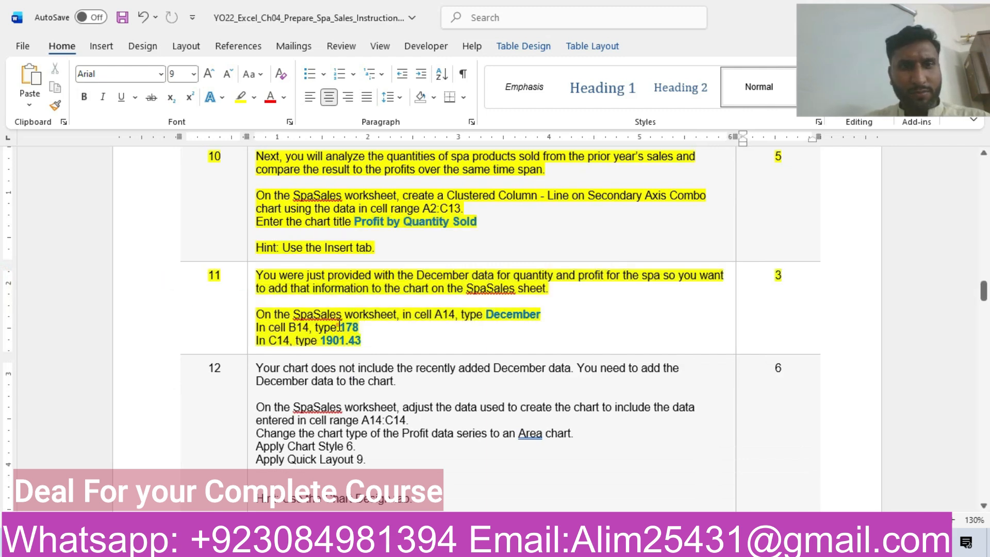
left_click(334, 326)
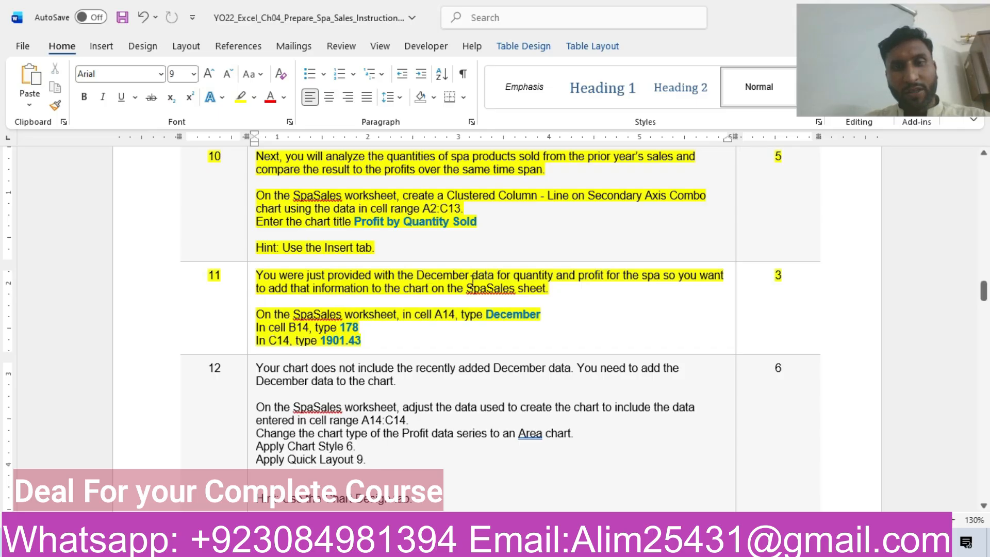